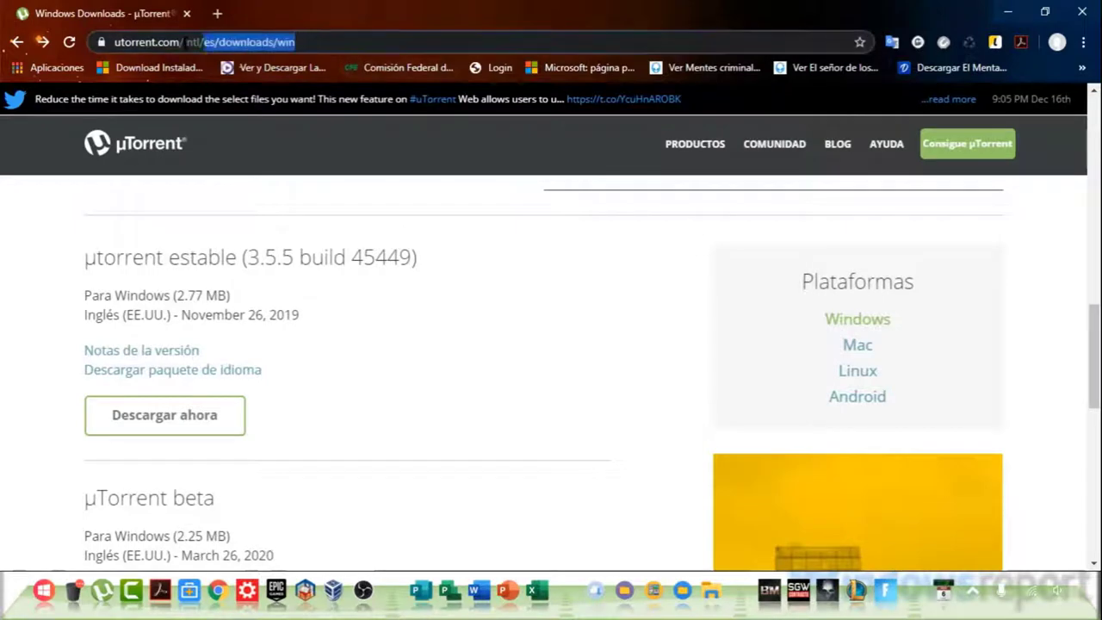
Step: Examine the platforms for which µTorrent is offered in the Plataformas list of the downloads page
click(560, 315)
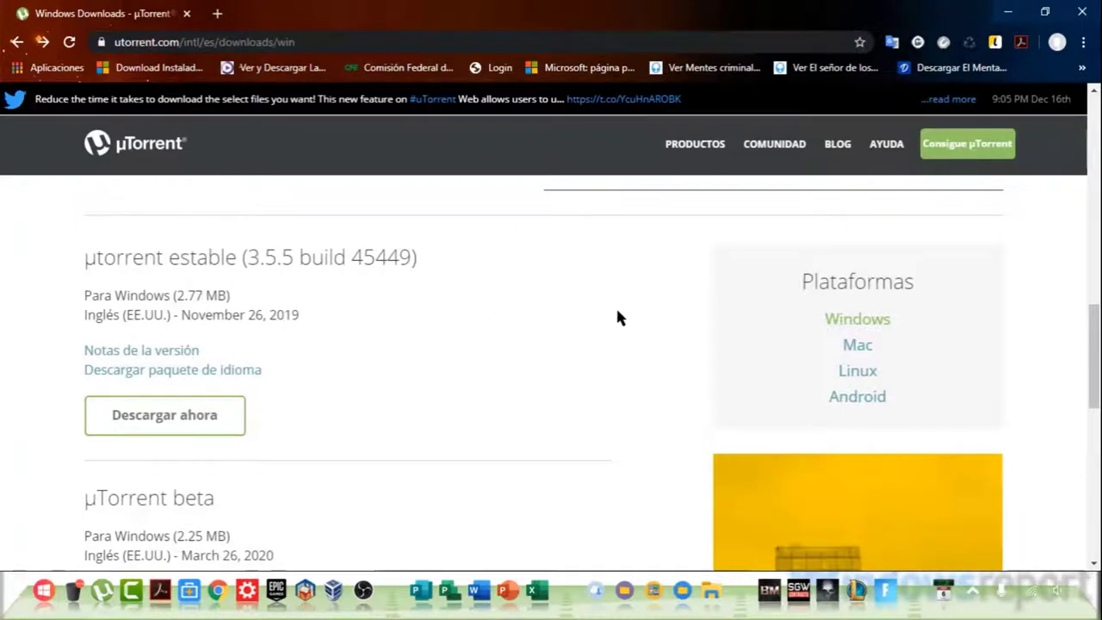
drag(805, 281, 949, 290)
click(1010, 307)
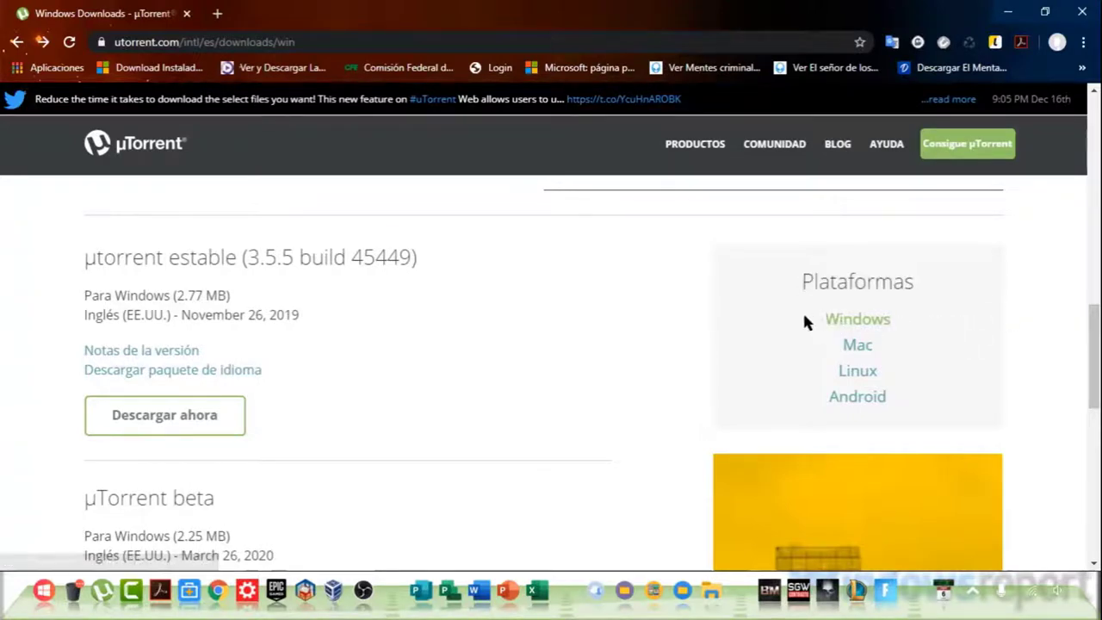
drag(804, 311, 926, 324)
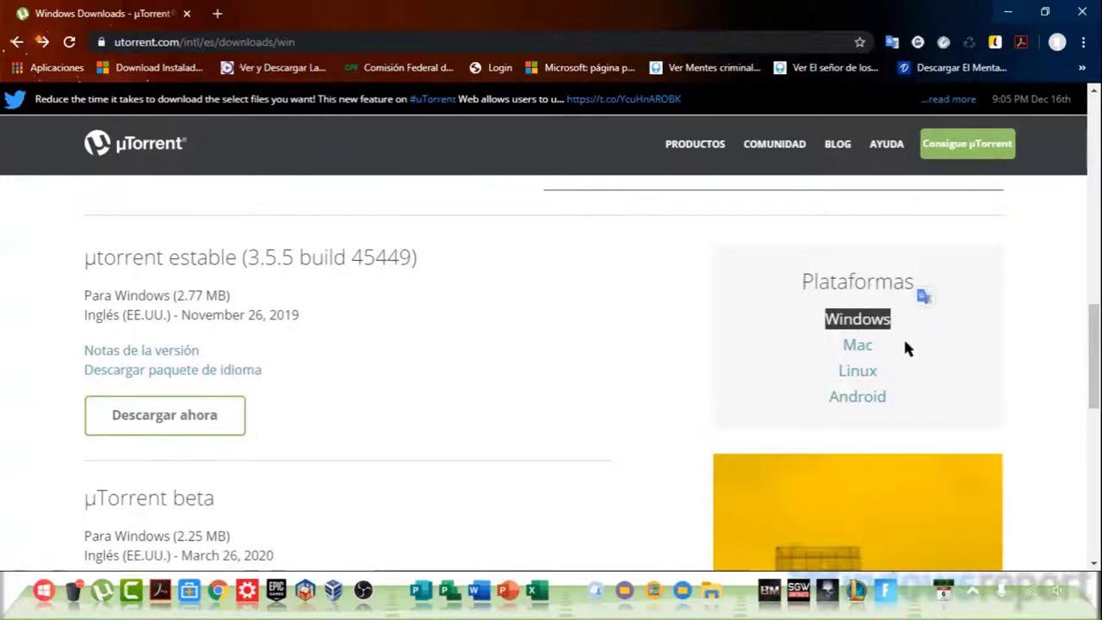
click(903, 346)
drag(891, 398, 674, 403)
click(669, 350)
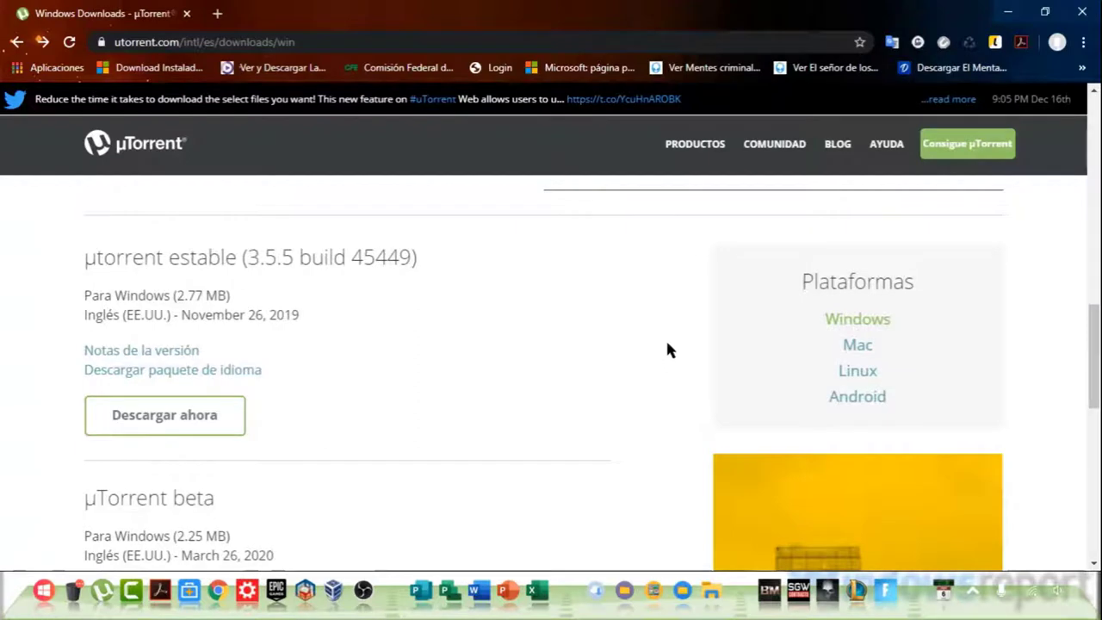
drag(899, 376, 817, 373)
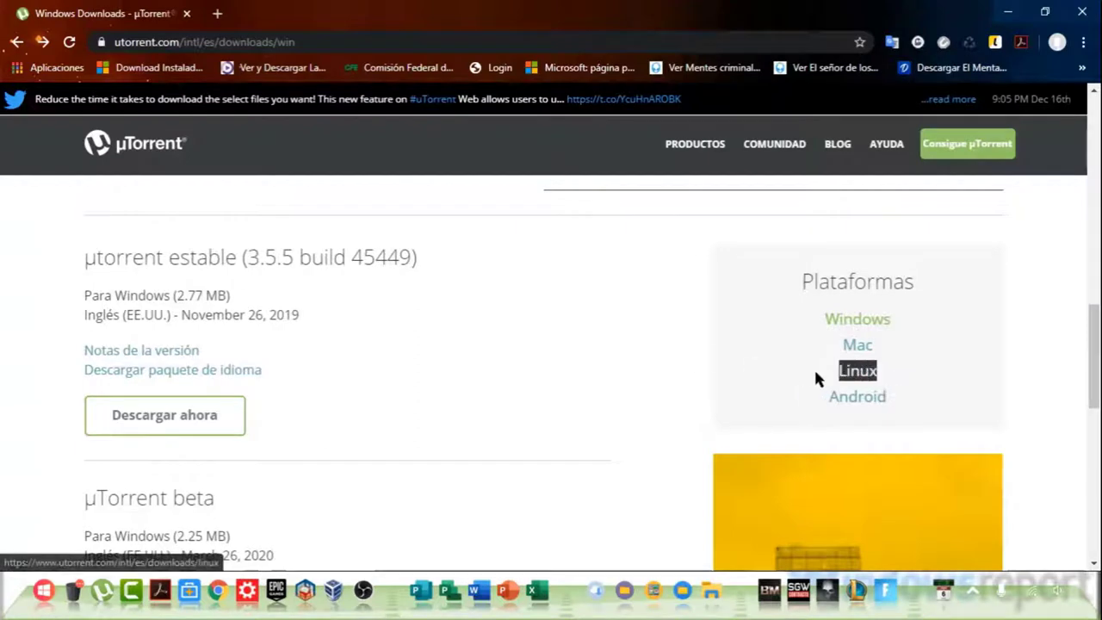
click(595, 351)
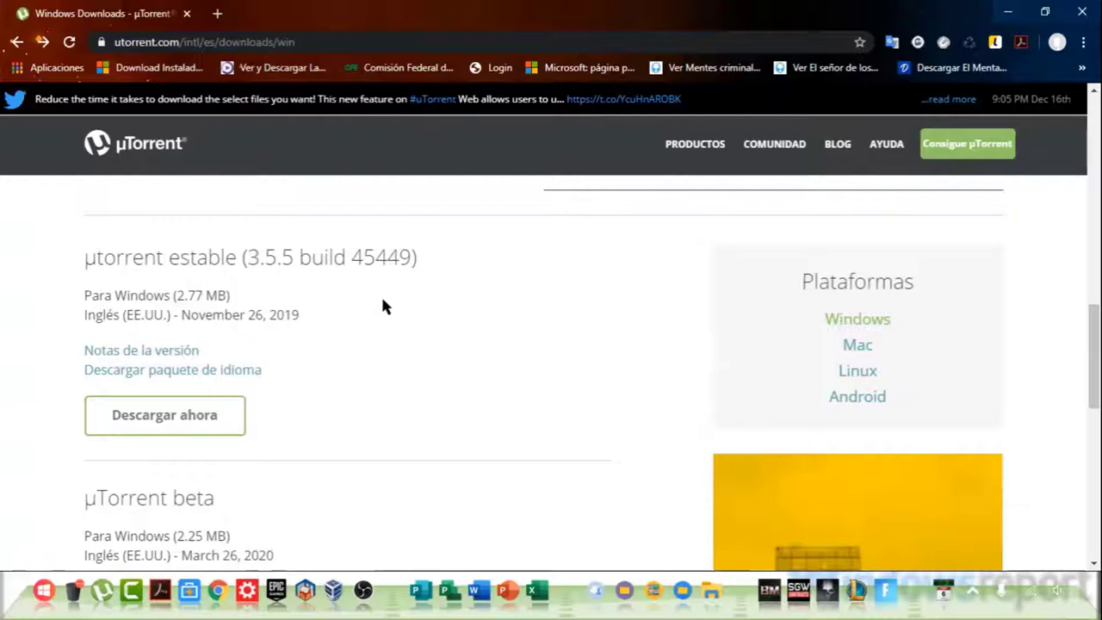
Step: Review the µTorrent stable release's version, file size, language and release date on the Windows downloads page
scroll(385, 305, down, 2)
scroll(405, 301, up, 3)
scroll(287, 334, down, 1)
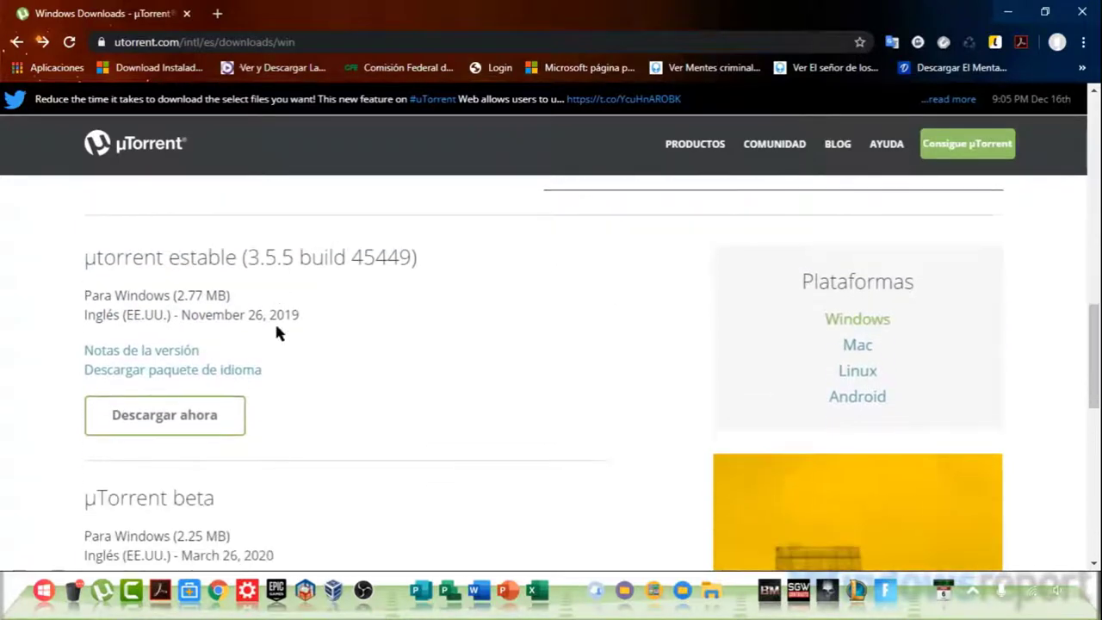
drag(84, 258, 291, 262)
click(373, 312)
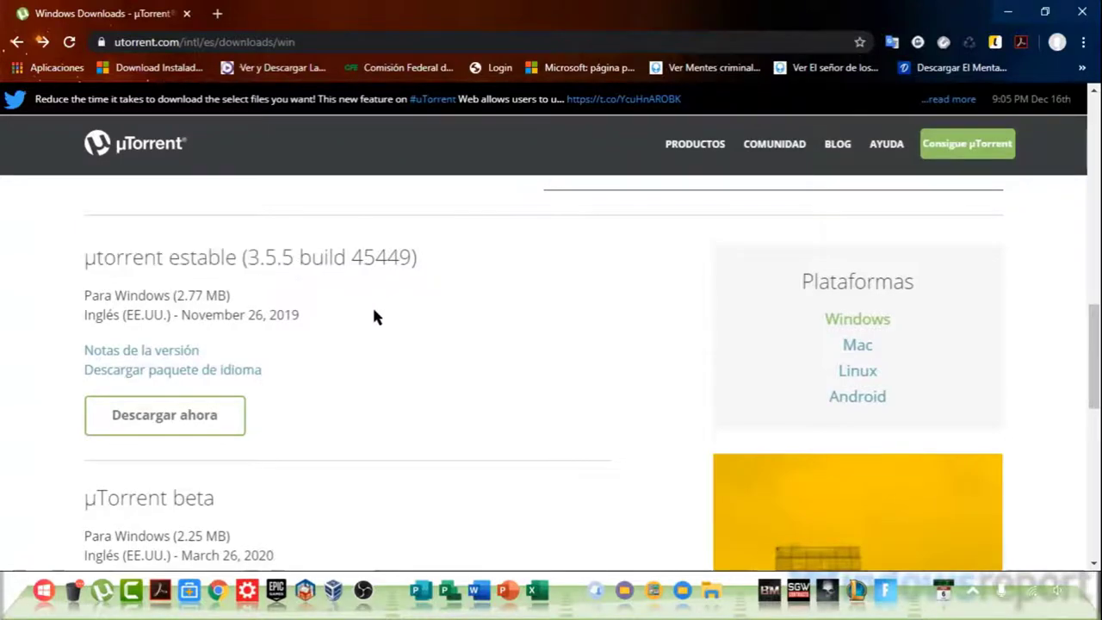
scroll(372, 312, down, 1)
drag(115, 215, 225, 216)
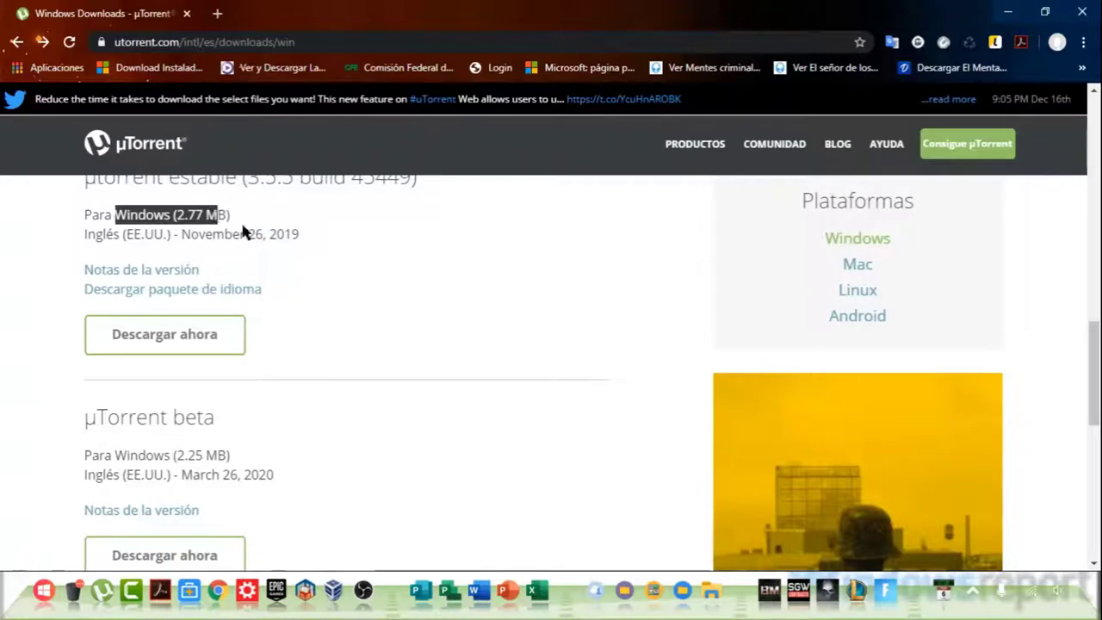
click(226, 217)
drag(66, 231, 305, 240)
click(181, 234)
Step: Review the details of the µTorrent beta and the Paquete de idioma further down the downloads page
scroll(365, 244, down, 2)
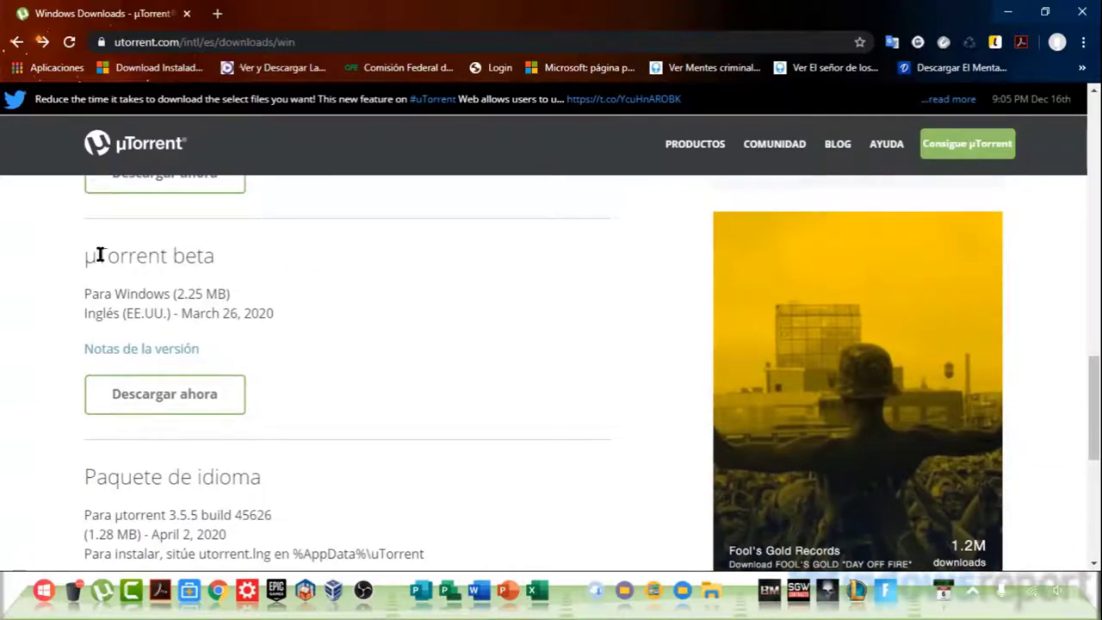
drag(98, 255, 212, 255)
drag(92, 293, 239, 293)
click(240, 291)
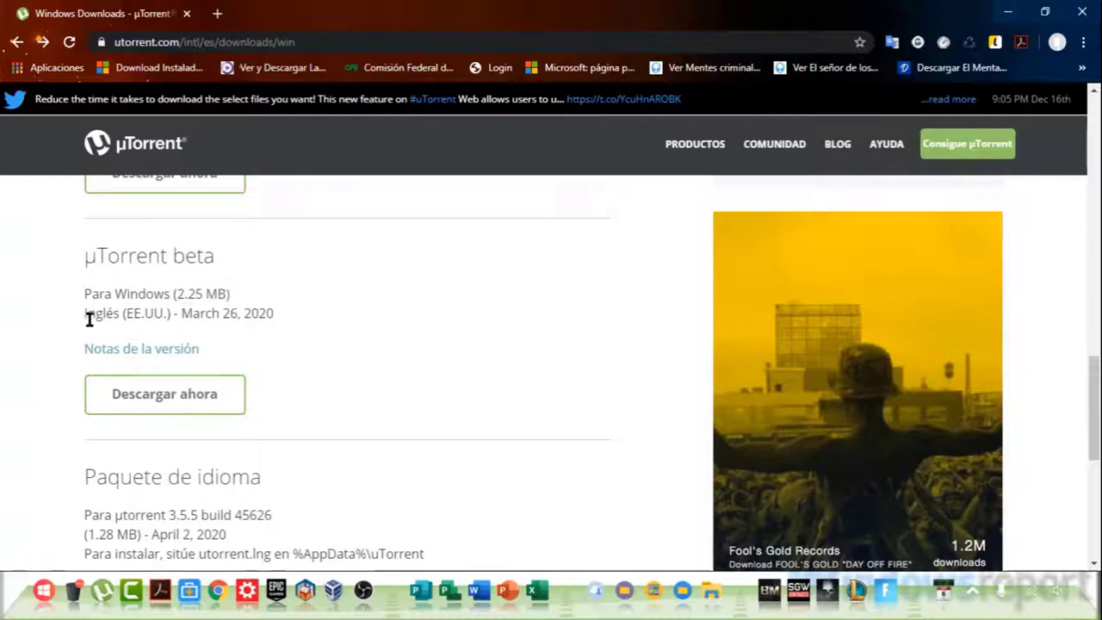
drag(83, 315, 381, 309)
scroll(380, 308, down, 1)
scroll(381, 308, down, 2)
drag(151, 317, 221, 321)
click(296, 325)
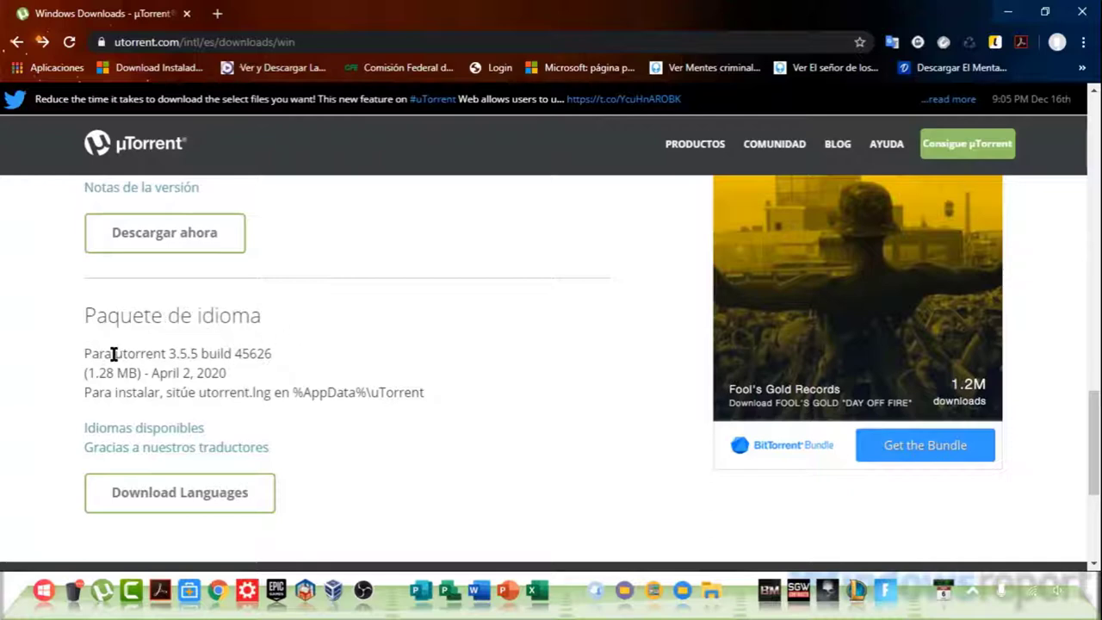
drag(86, 356, 208, 354)
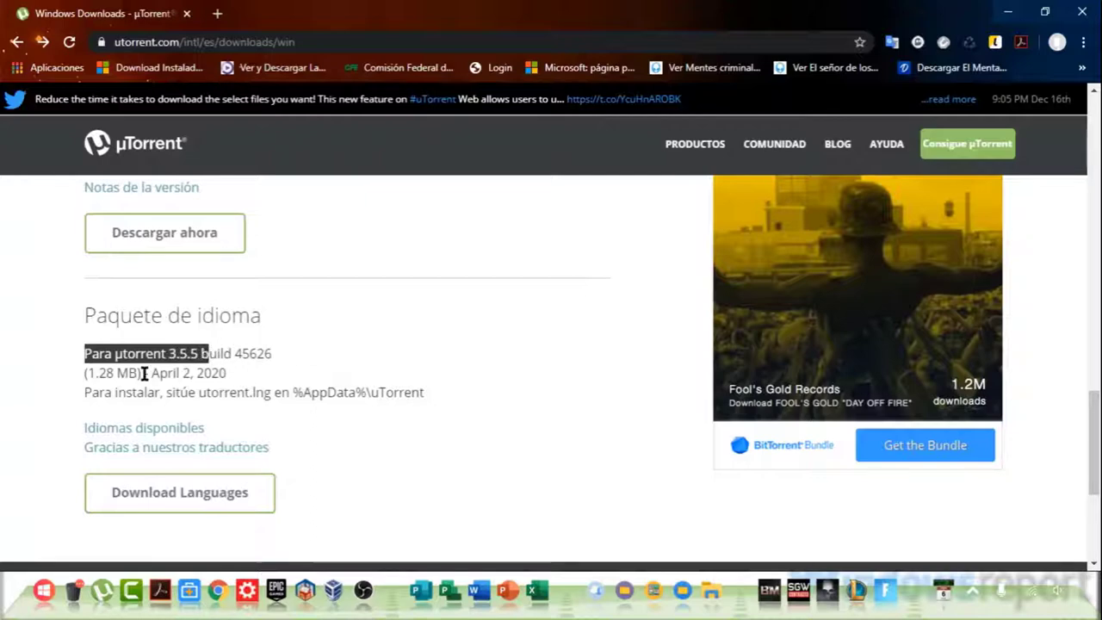
drag(87, 373, 196, 373)
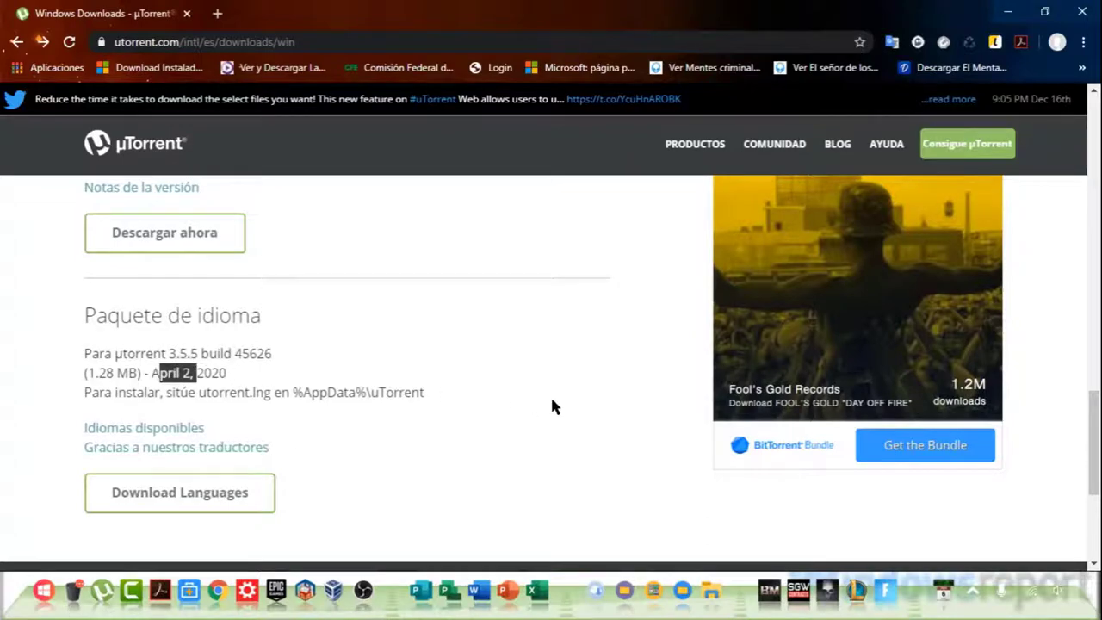
Step: Download the stable µTorrent 3.5.5 build 45449 installer for Windows
scroll(549, 406, up, 5)
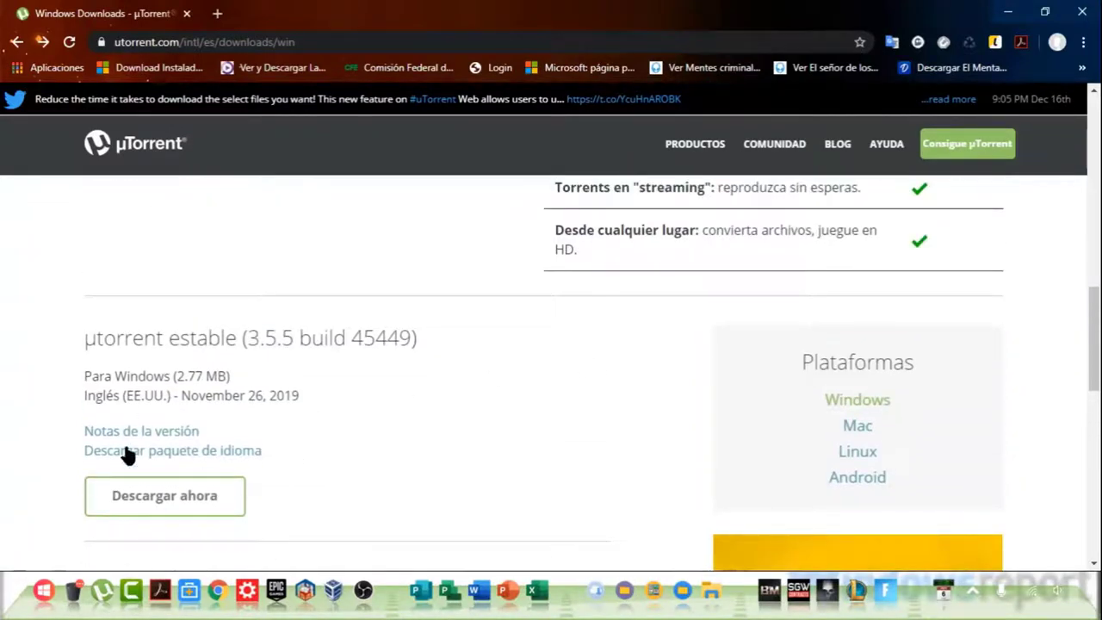
click(99, 504)
click(154, 507)
click(158, 508)
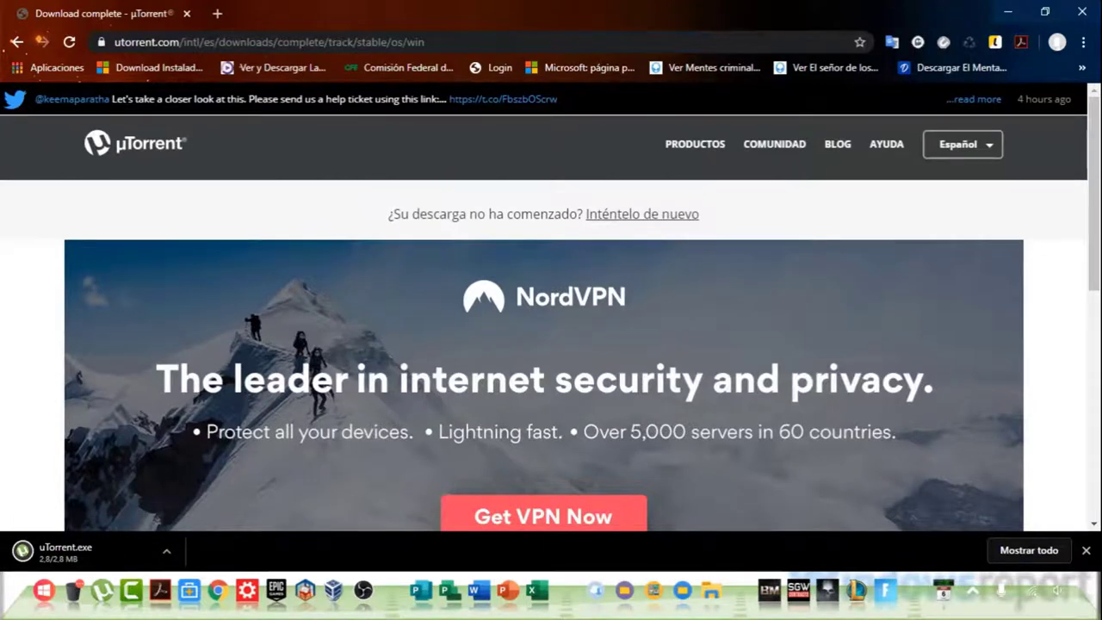
Step: Show the downloaded uTorrent.exe in its folder, then minimize the folder window
click(166, 552)
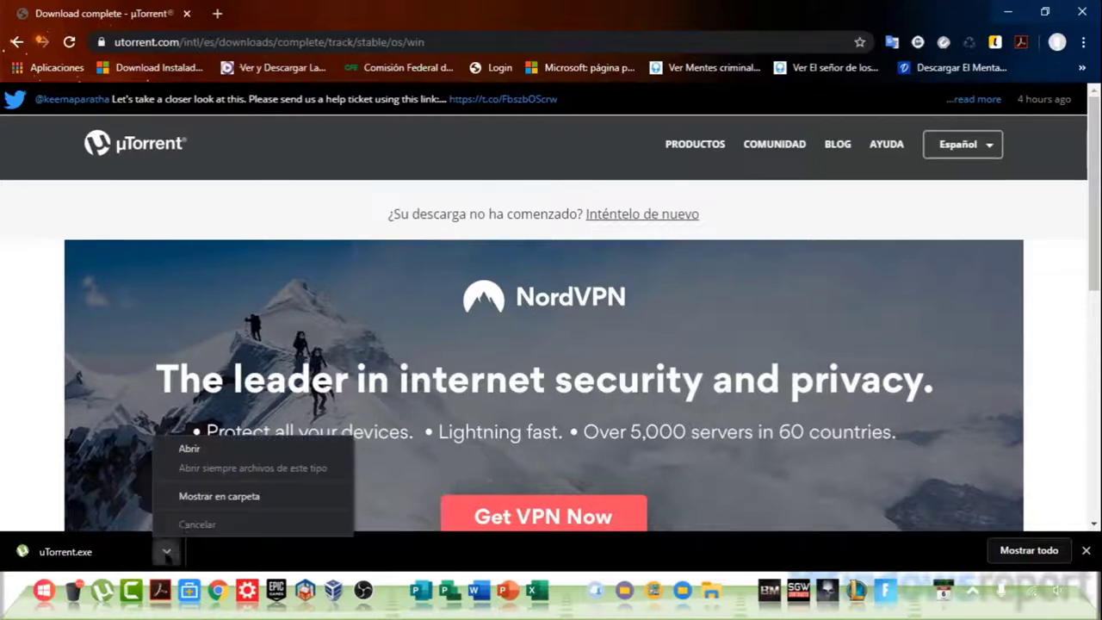
click(201, 499)
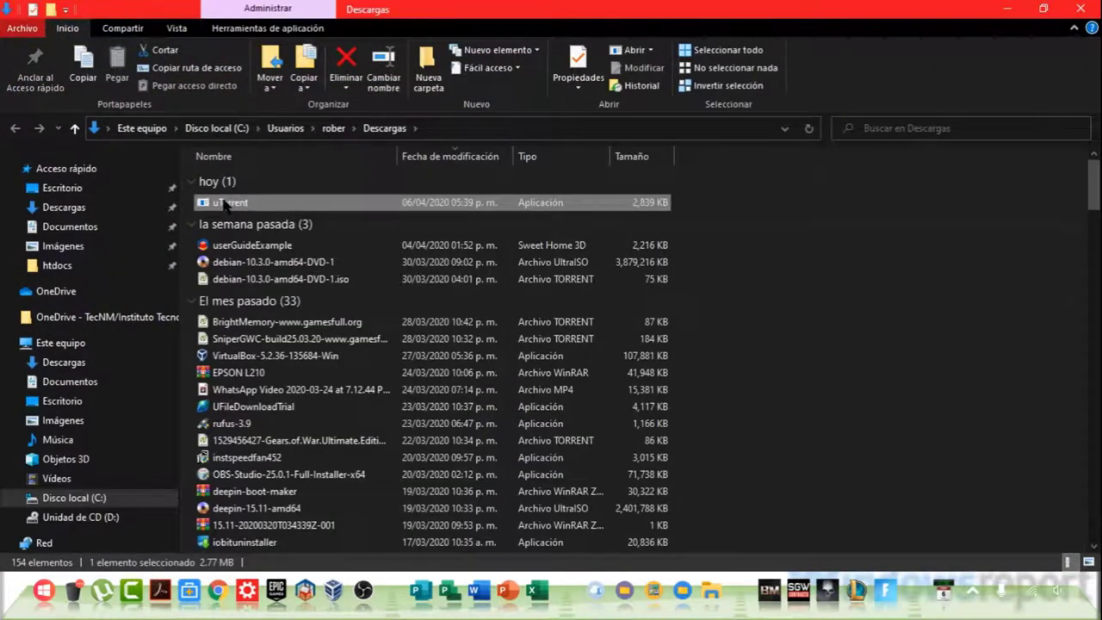
click(1013, 10)
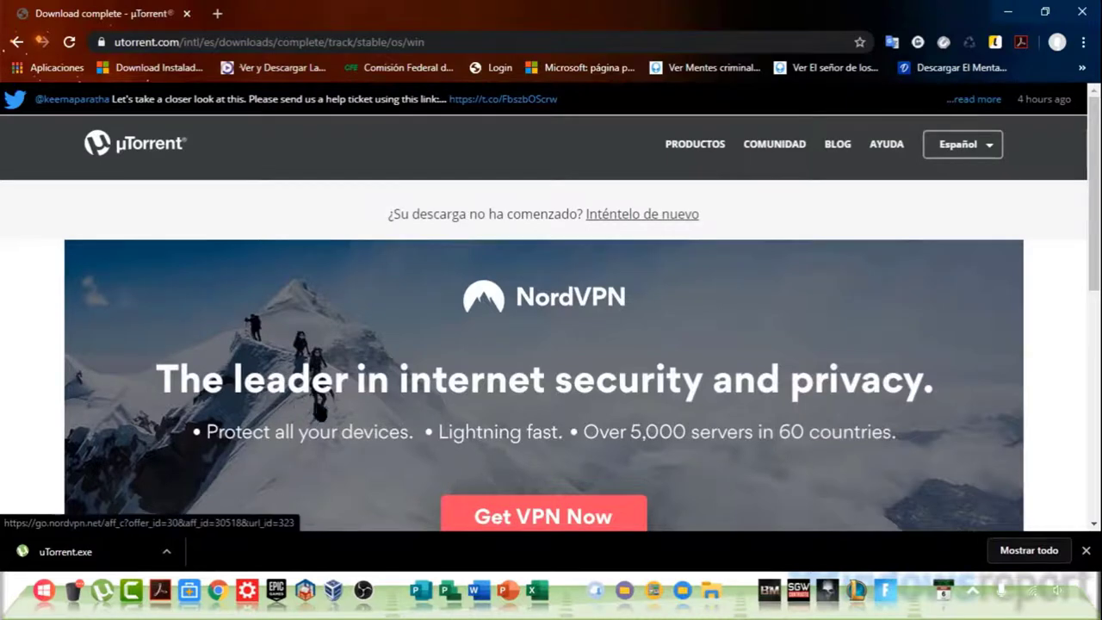
click(976, 590)
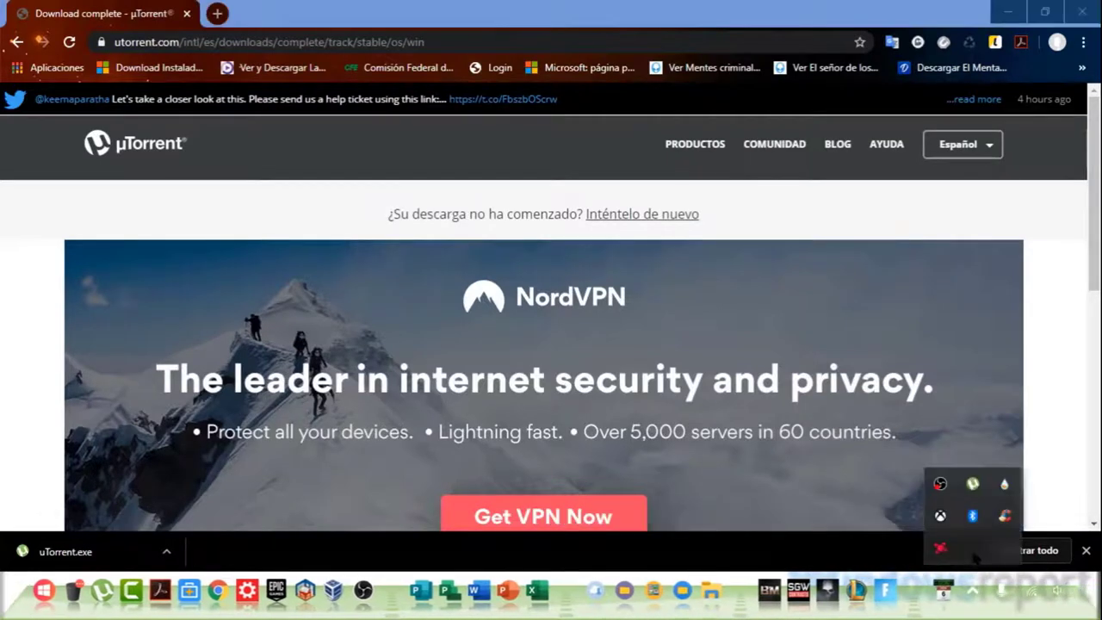
click(1048, 440)
click(1048, 440)
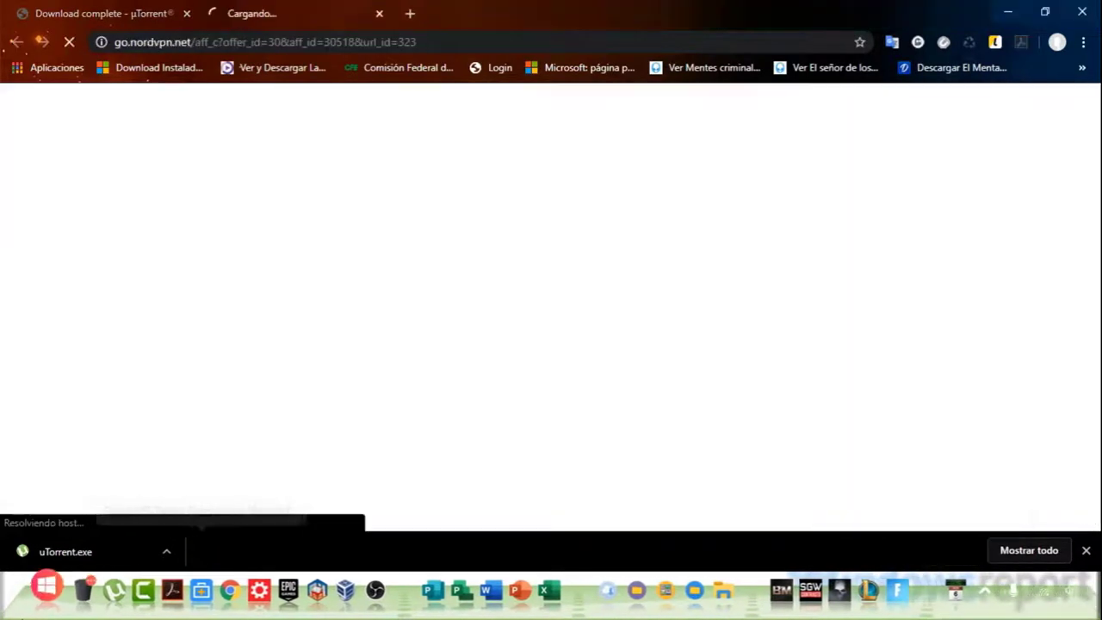
Step: Open the virus and threat protection page of Windows Security through the Actualización y seguridad section of Windows Settings
click(248, 585)
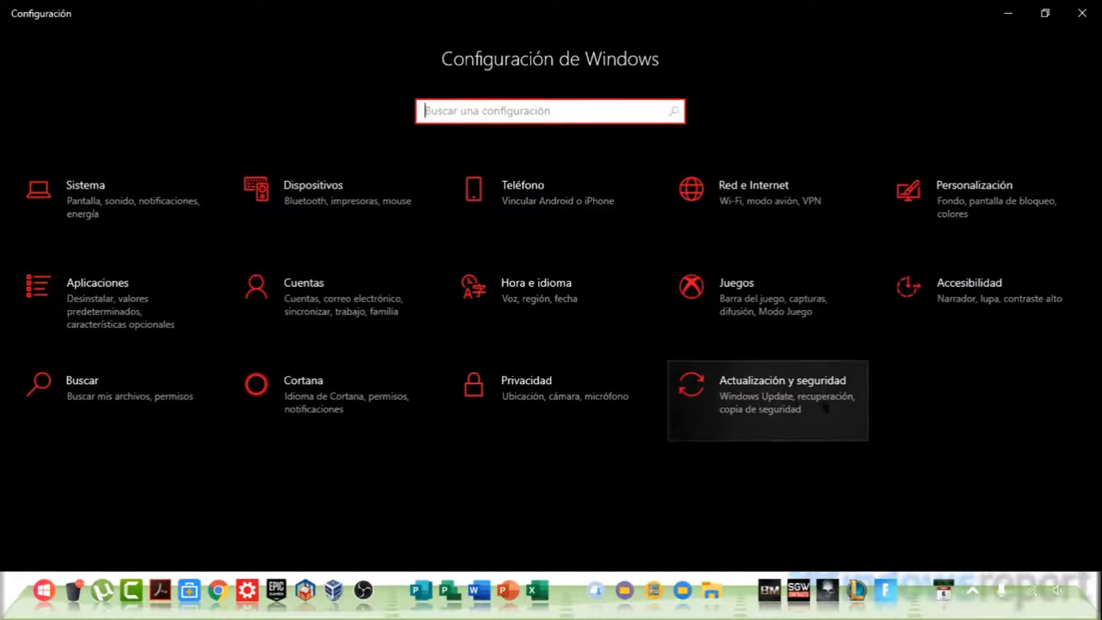
click(799, 398)
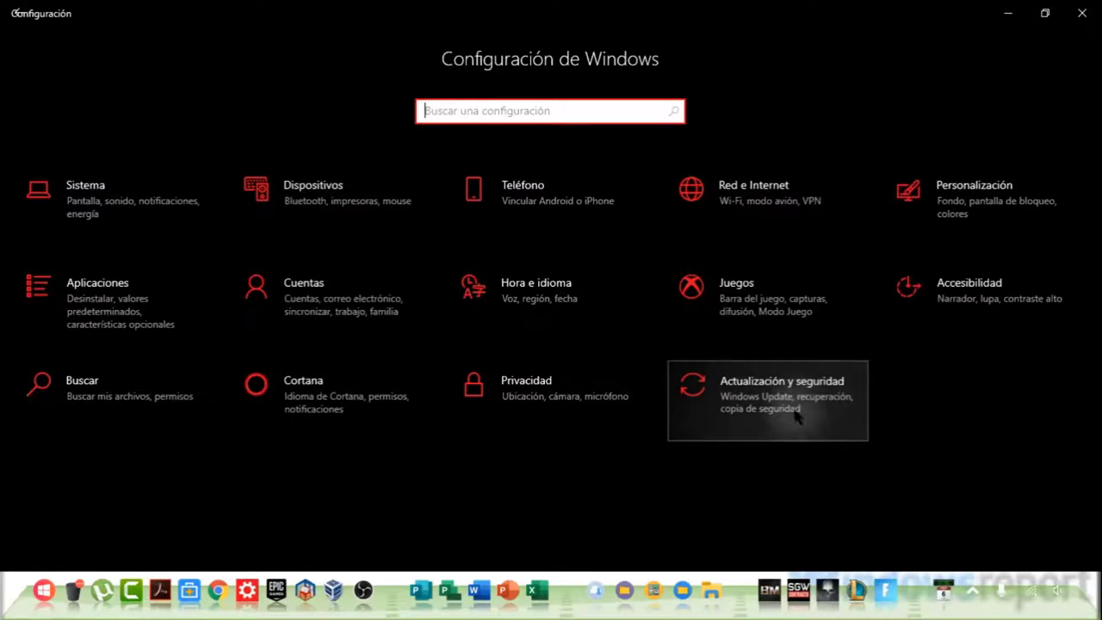
click(798, 417)
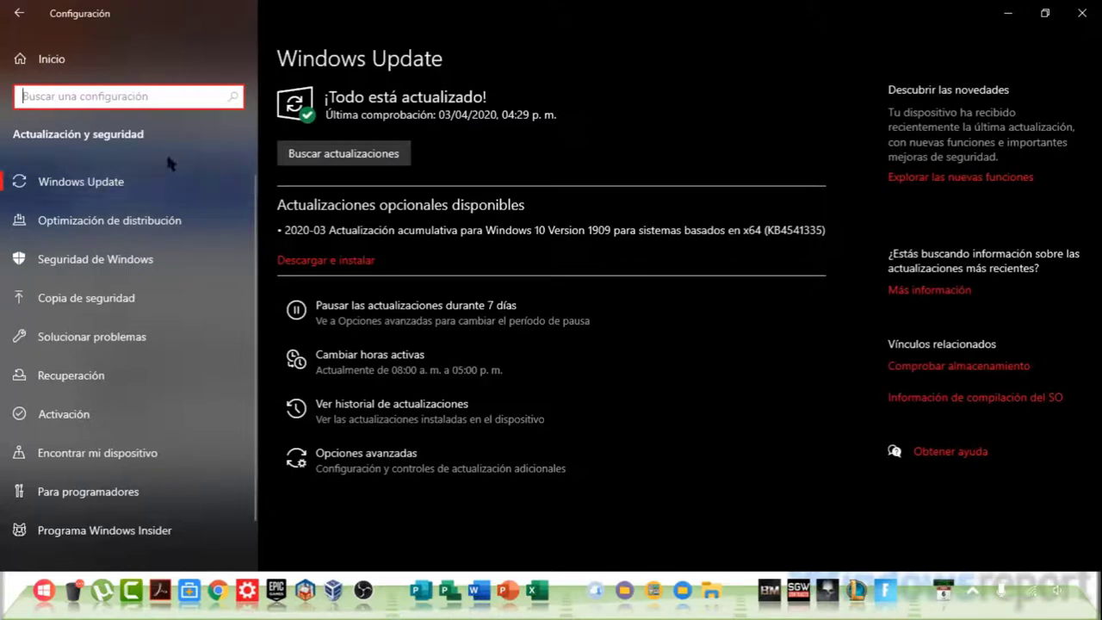
click(137, 263)
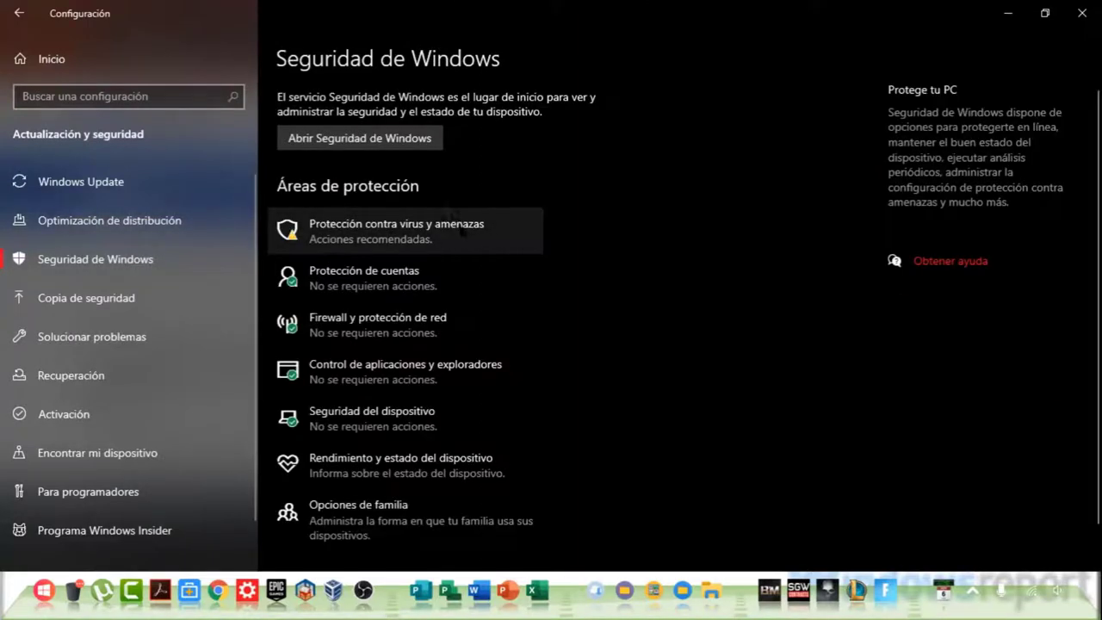
click(461, 232)
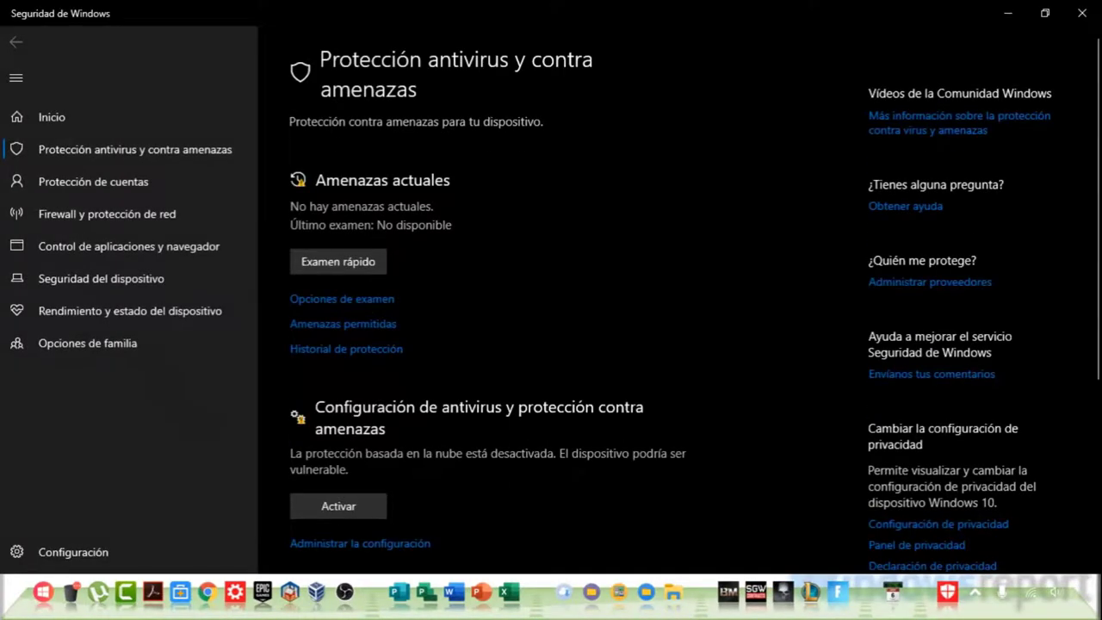
Step: Turn off Protección en tiempo real in the antivirus and threat protection settings and dismiss the resulting notification
scroll(689, 301, down, 5)
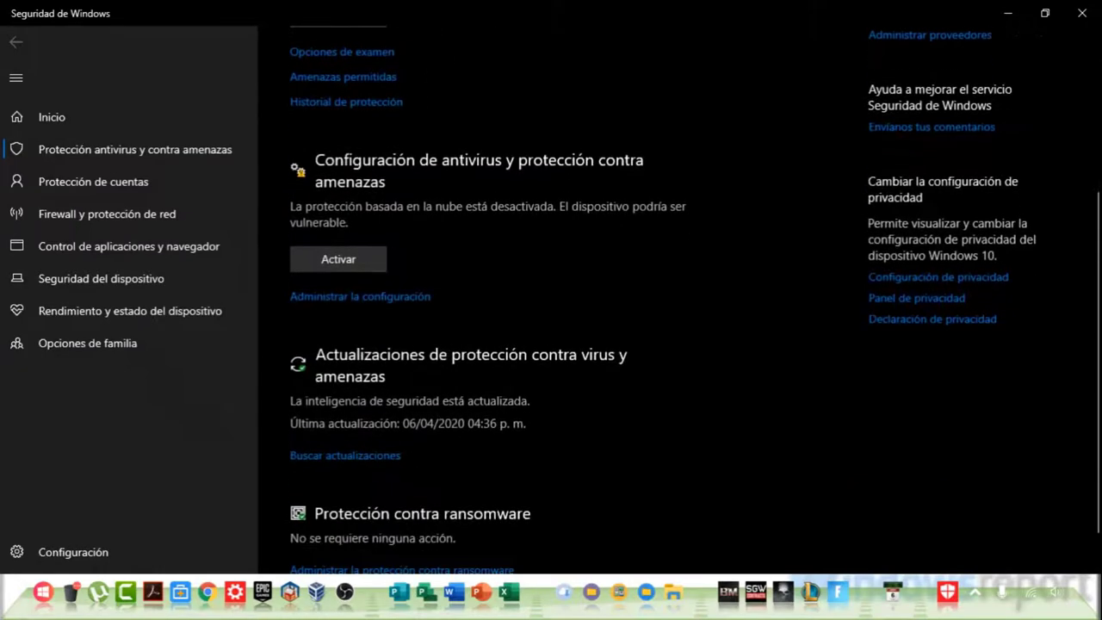
click(360, 296)
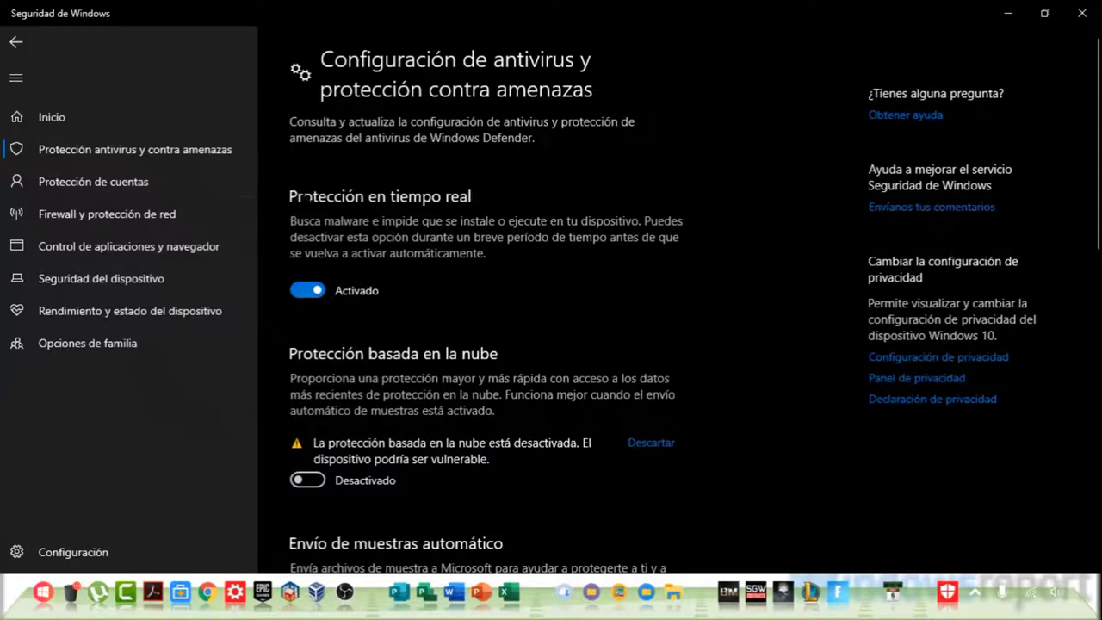
click(357, 292)
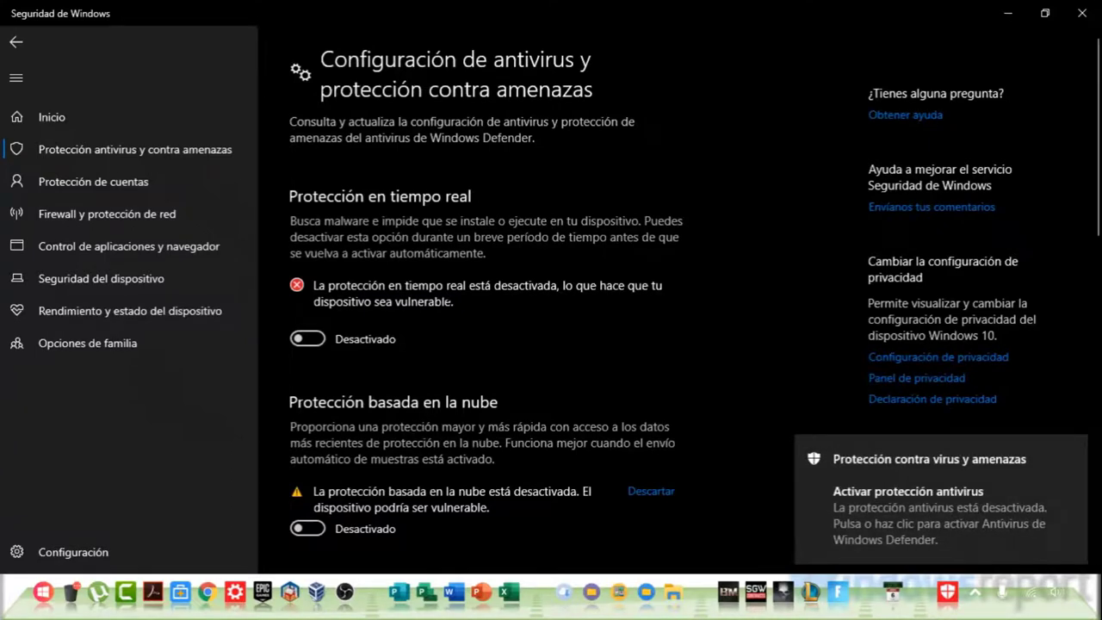
mouse_move(870, 448)
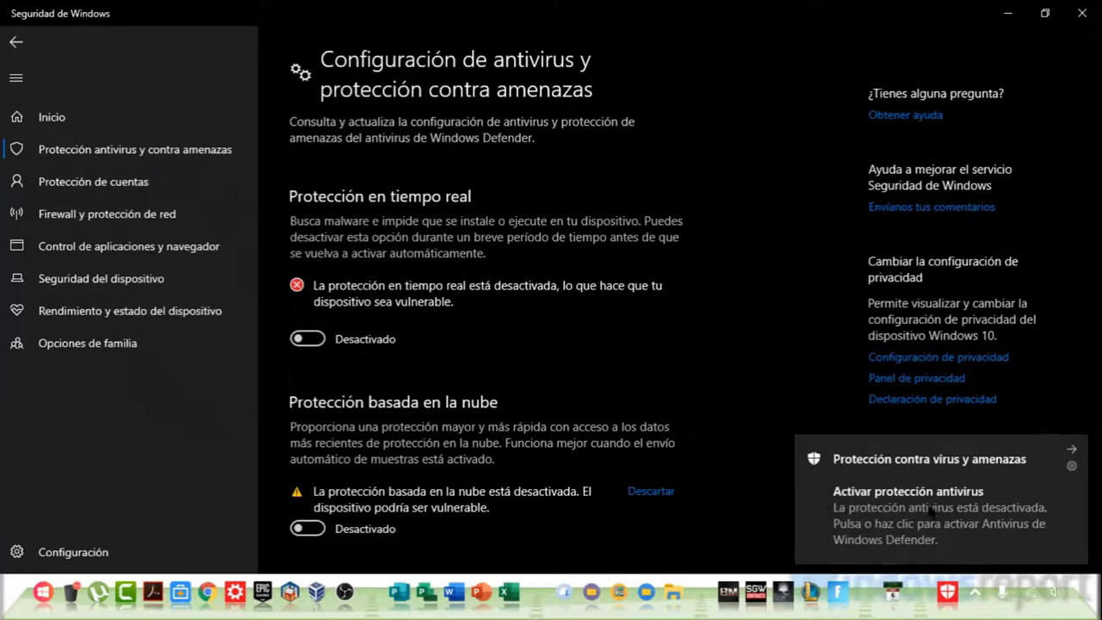
click(1072, 450)
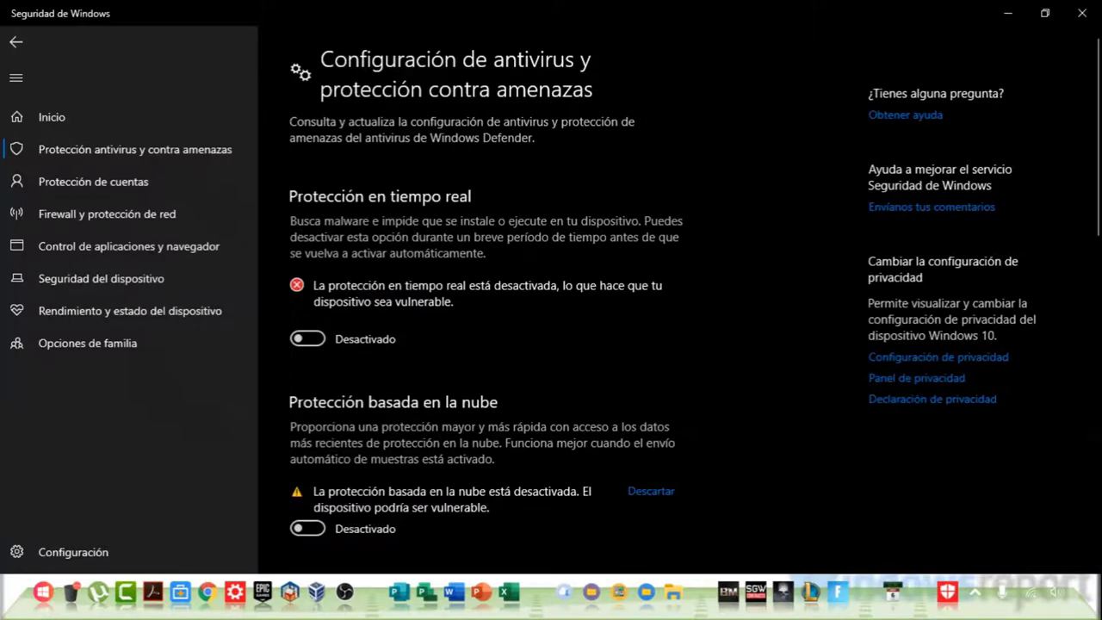
Step: Run the uTorrent installer from the Descargas folder as administrator and reposition its setup wizard on the desktop
click(674, 588)
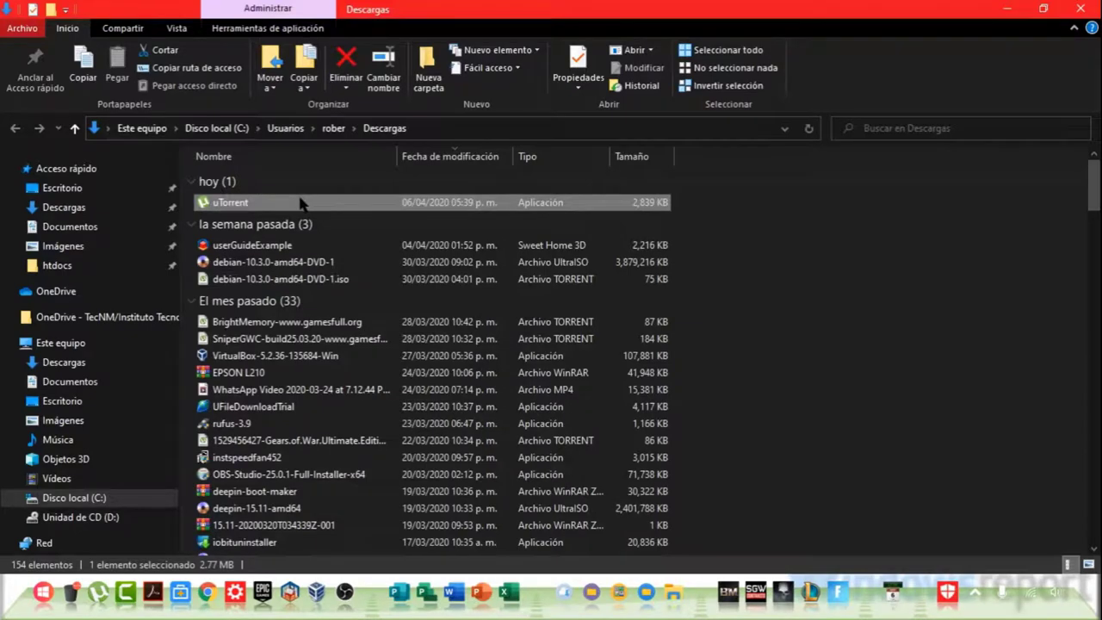
right_click(301, 202)
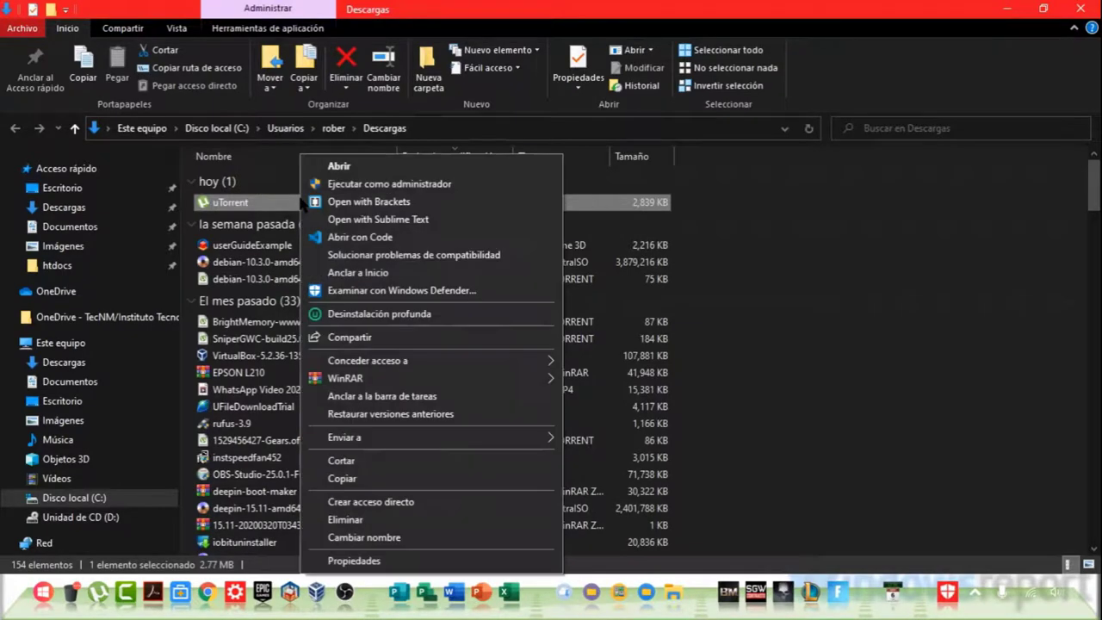
click(372, 186)
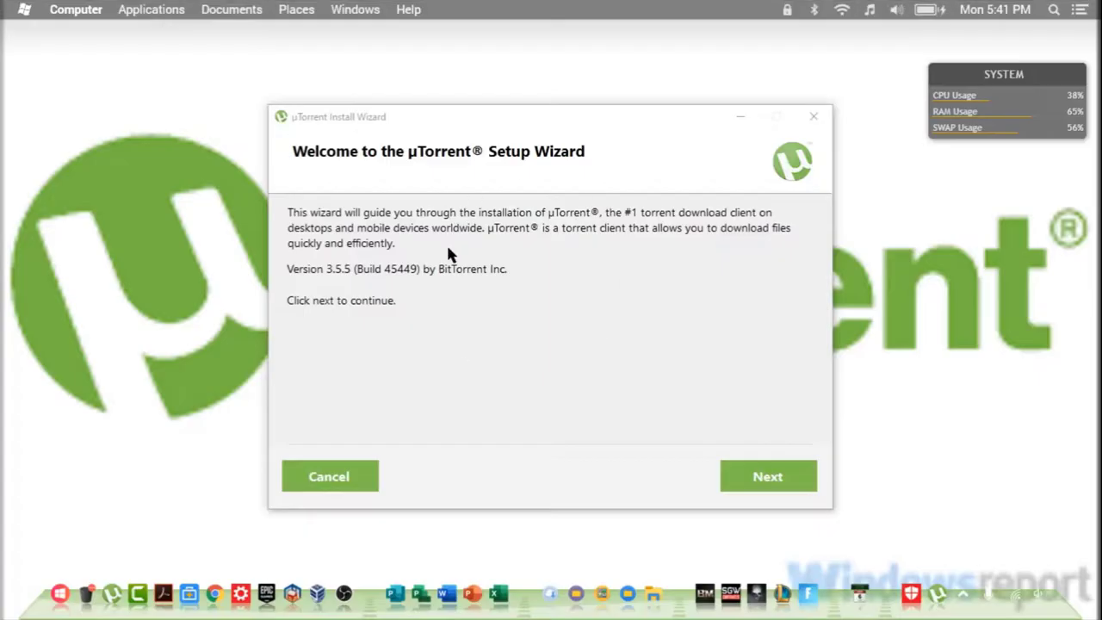
mouse_move(545, 112)
mouse_down()
mouse_move(519, 109)
mouse_move(527, 103)
mouse_up()
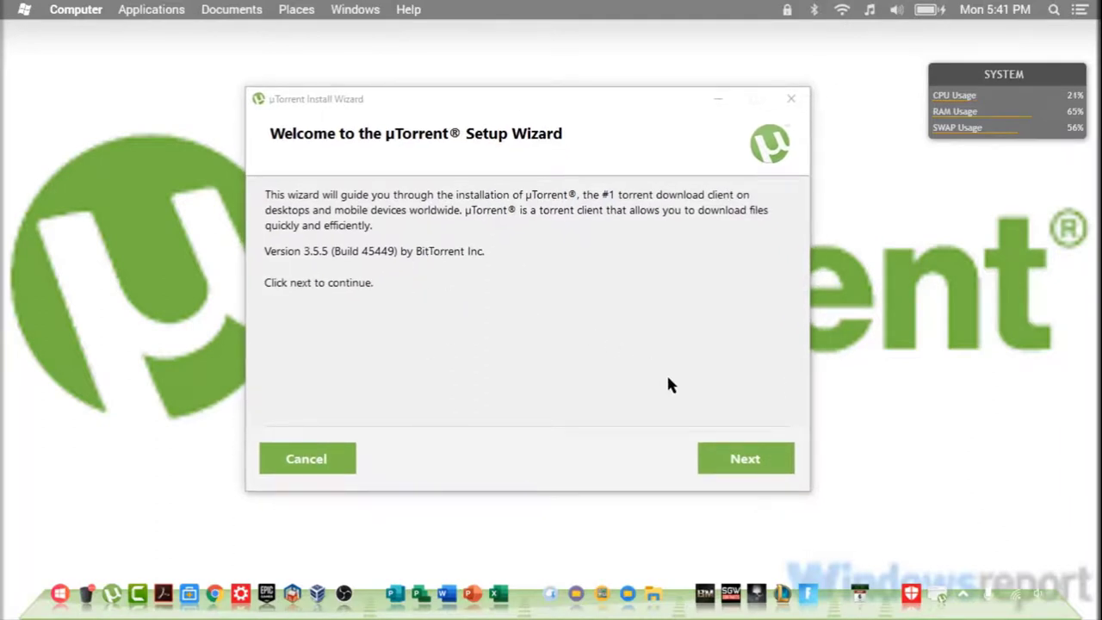
Step: Proceed past the µTorrent setup welcome and scam warning pages, and agree to the License Agreement and Privacy Policy
click(732, 459)
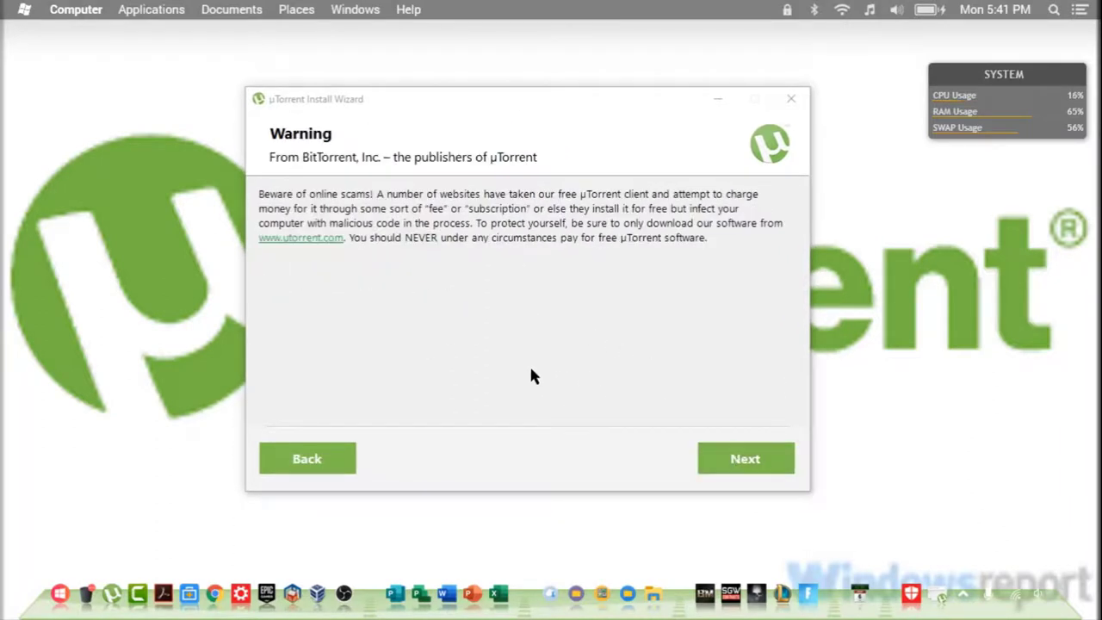
click(731, 457)
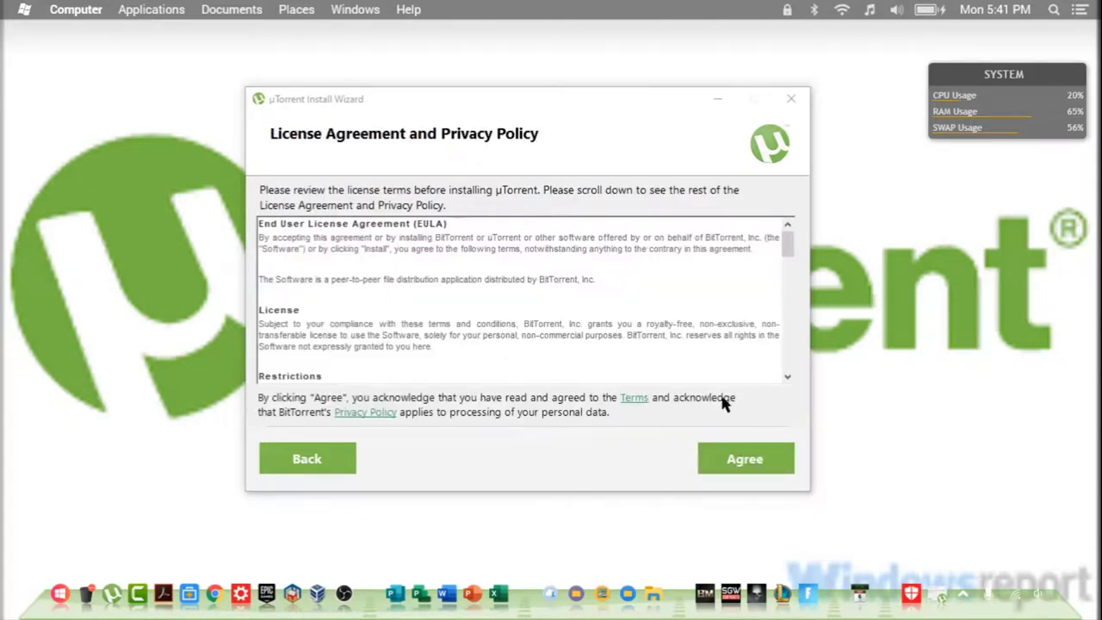
click(753, 462)
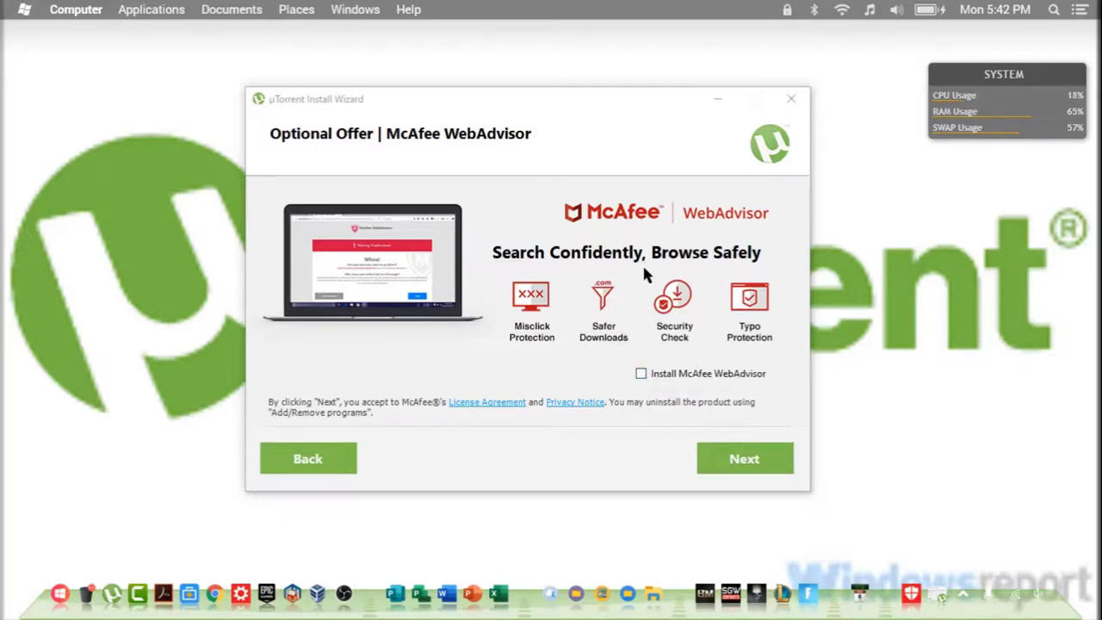
Step: Skip the optional McAfee WebAdvisor offer with its install option unchecked and decline Avast Free Antivirus
mouse_move(583, 102)
mouse_down()
mouse_move(575, 115)
mouse_move(570, 102)
mouse_up()
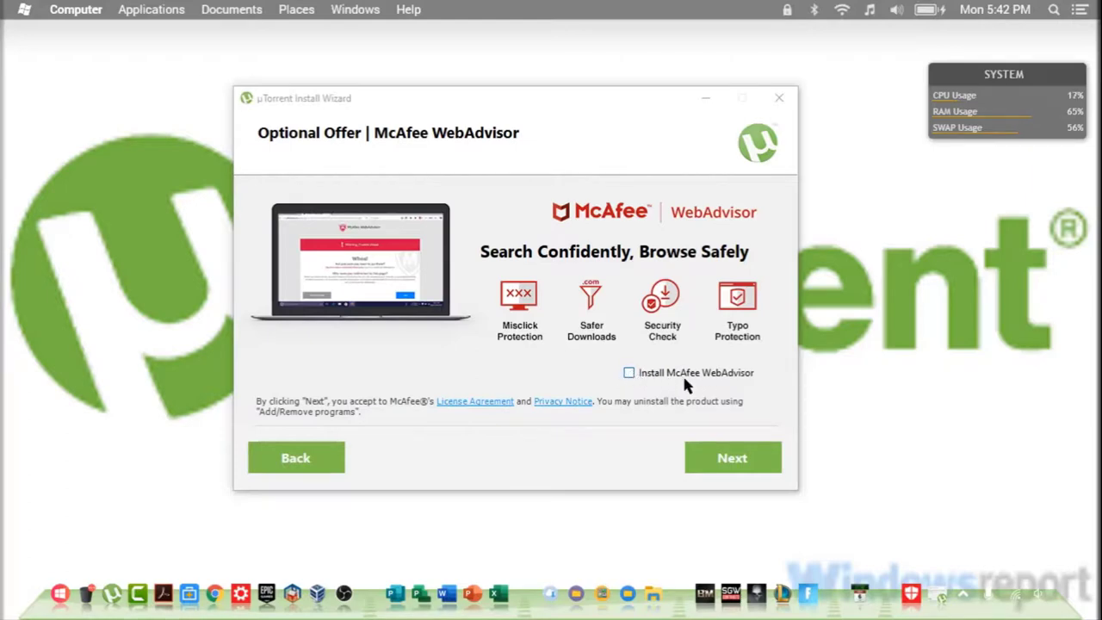
click(734, 463)
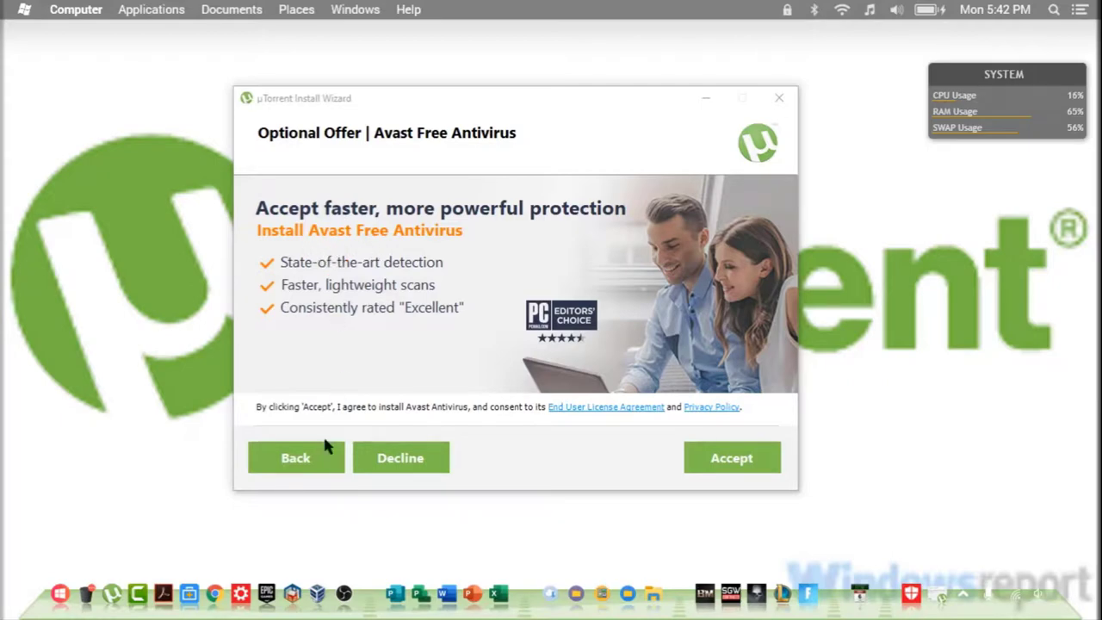
click(416, 465)
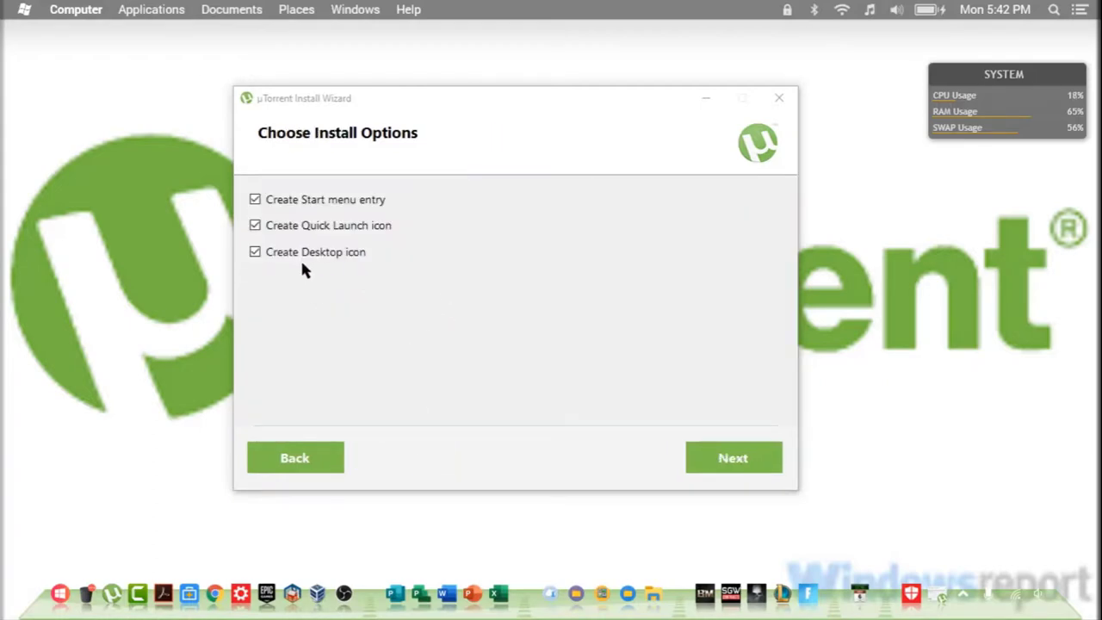
Step: Disable Create Desktop icon, keep the Start menu entry and Quick Launch icon, and confirm the install options
click(255, 251)
click(301, 256)
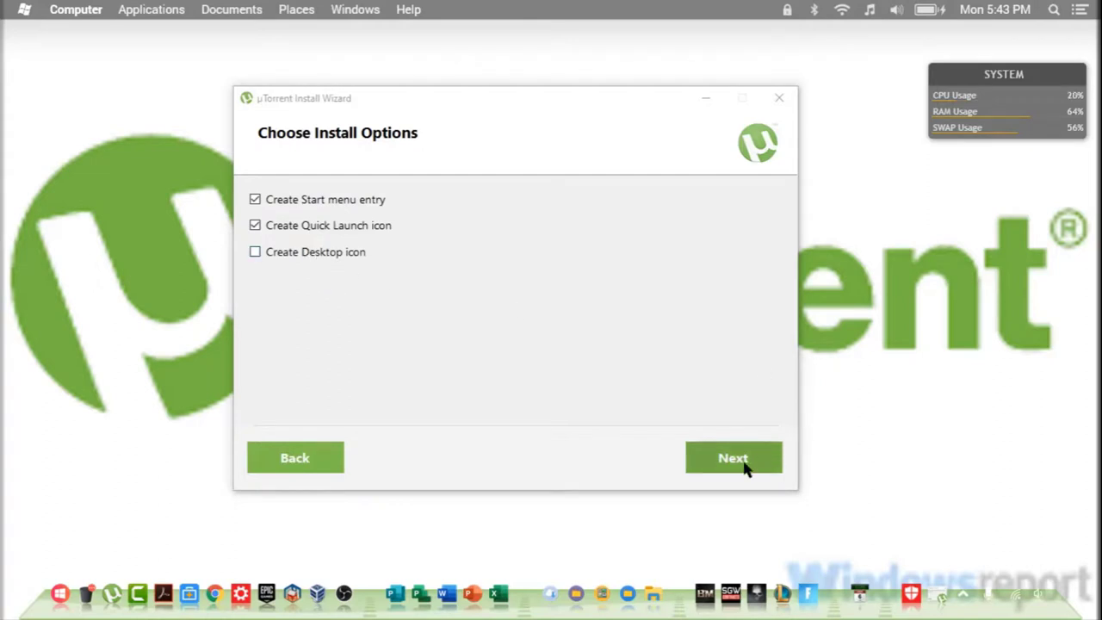
click(746, 465)
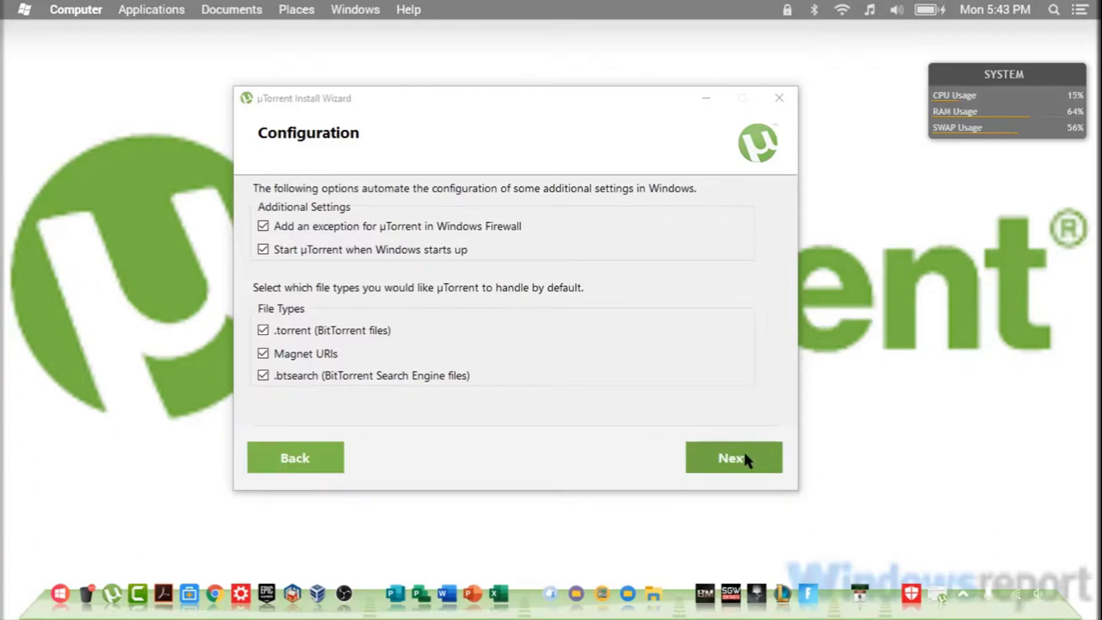
Step: Install µTorrent with the default configuration settings and finish the wizard with Launch µTorrent unchecked
click(734, 458)
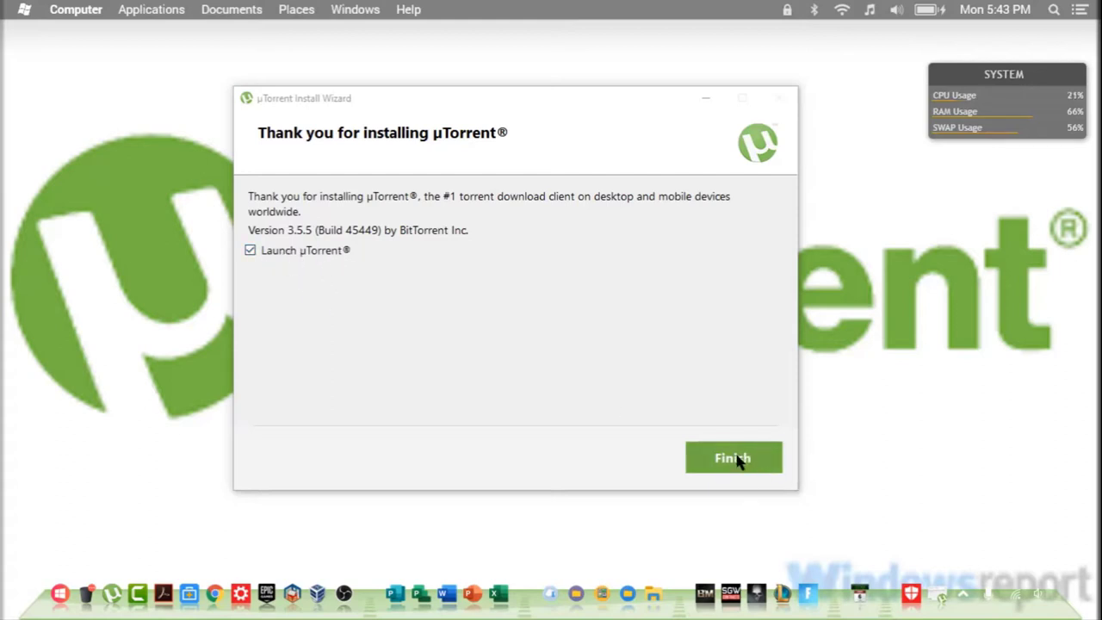
click(250, 251)
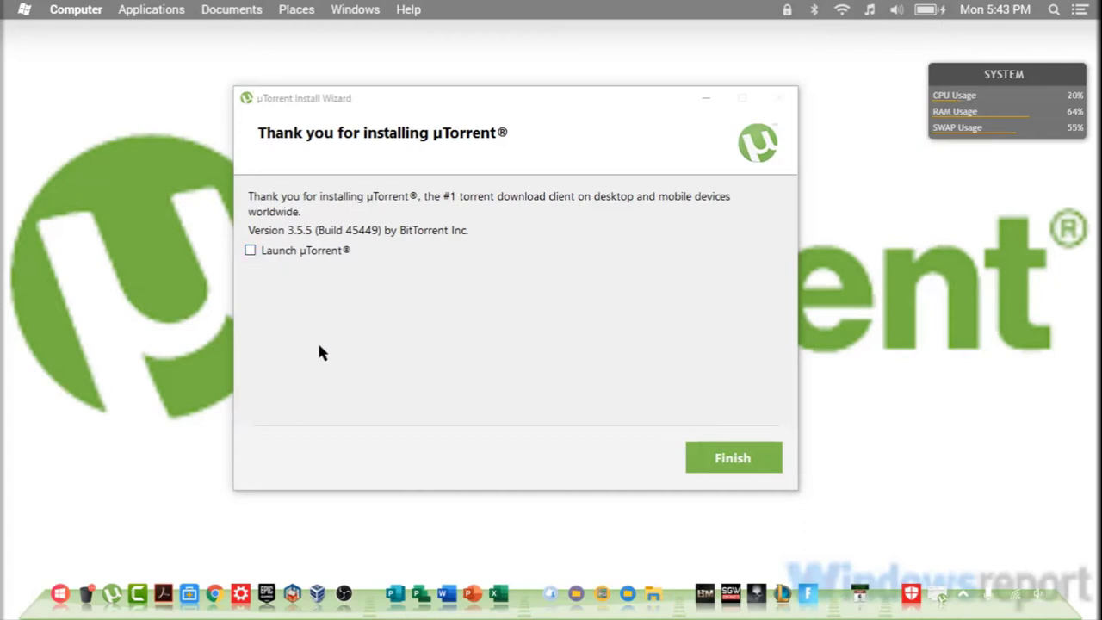
click(721, 462)
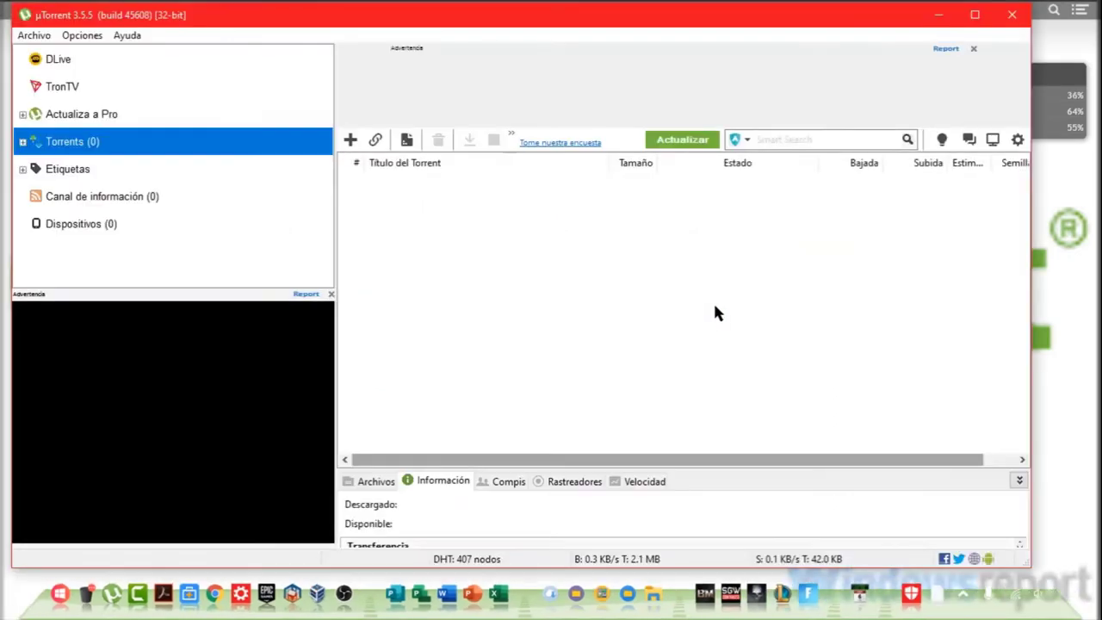
Step: Turn Protección en tiempo real back on in Windows Security, close it, and reposition the µTorrent window on the desktop
mouse_move(660, 41)
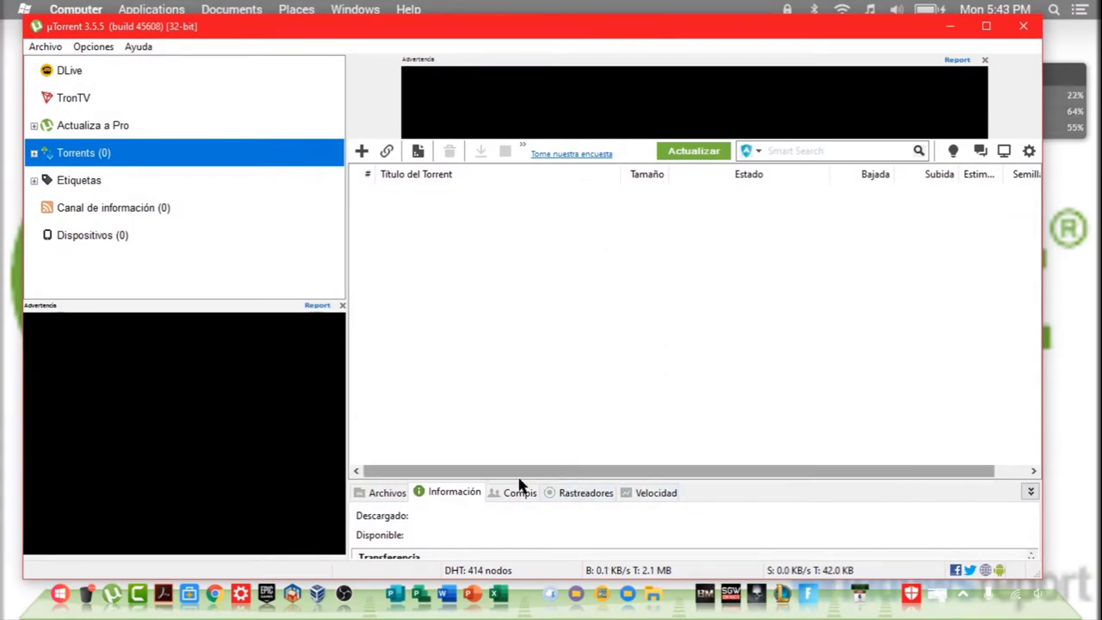
click(916, 583)
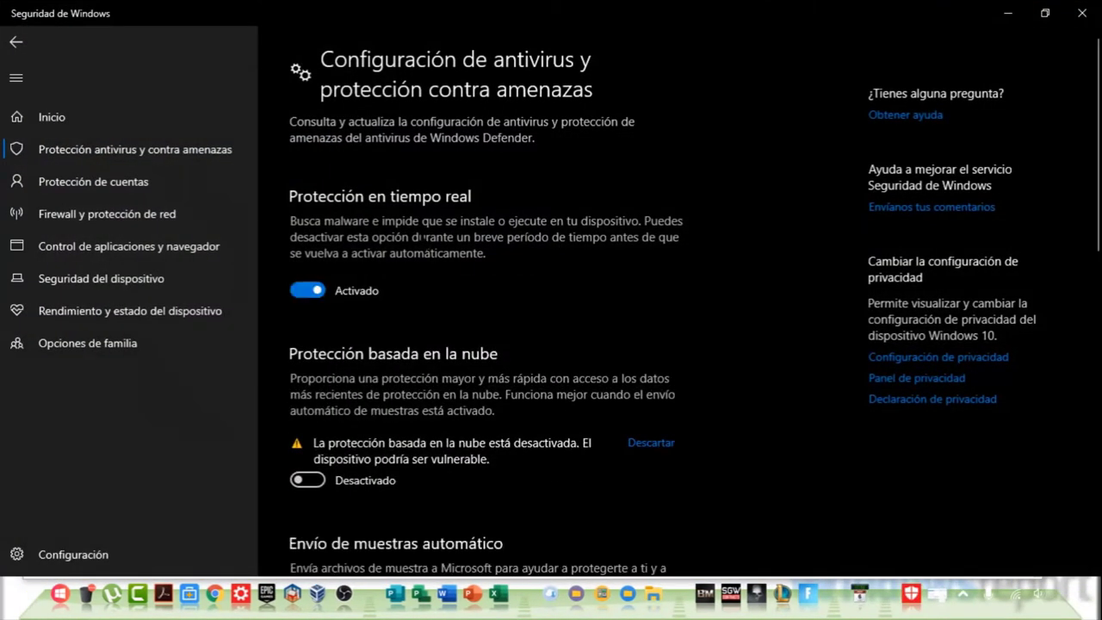
click(1079, 14)
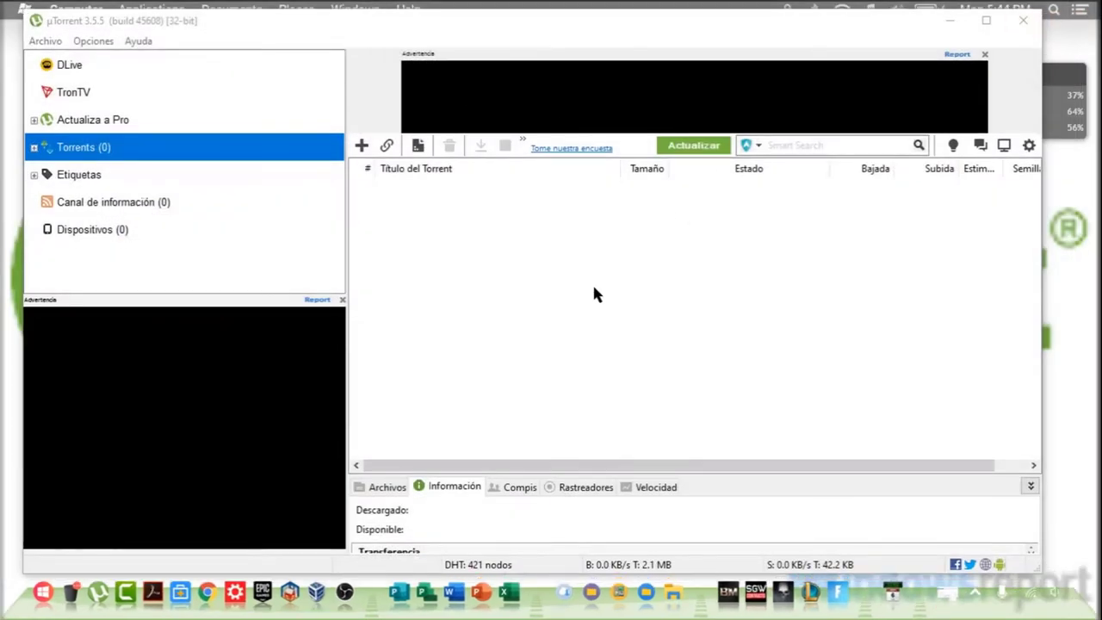
mouse_move(729, 27)
mouse_down()
mouse_move(763, 44)
mouse_move(746, 36)
mouse_up()
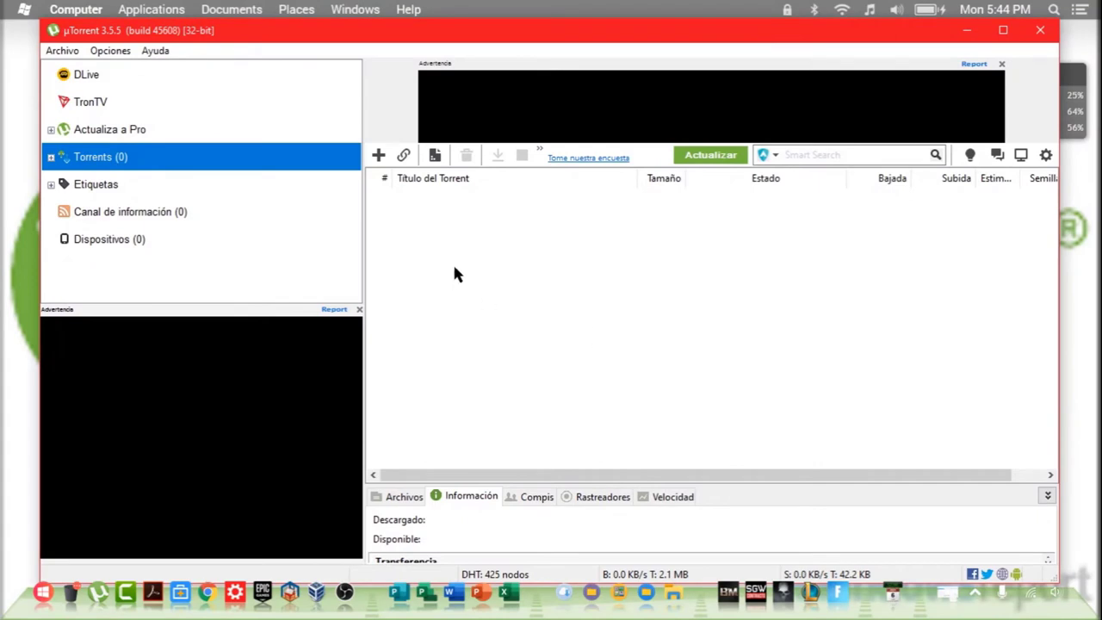
drag(622, 31, 606, 37)
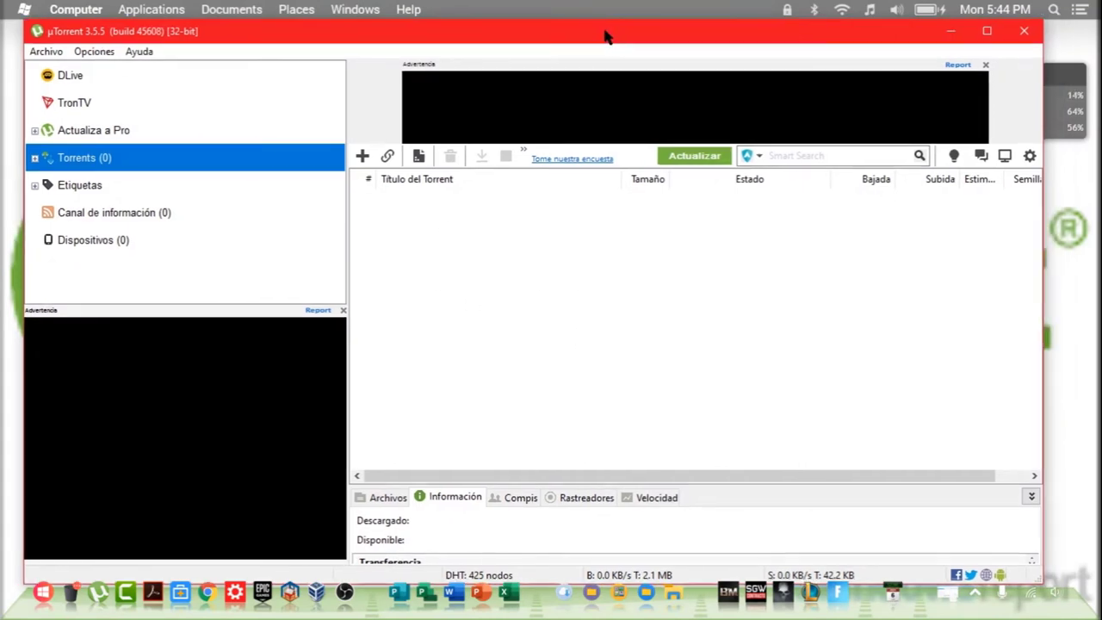